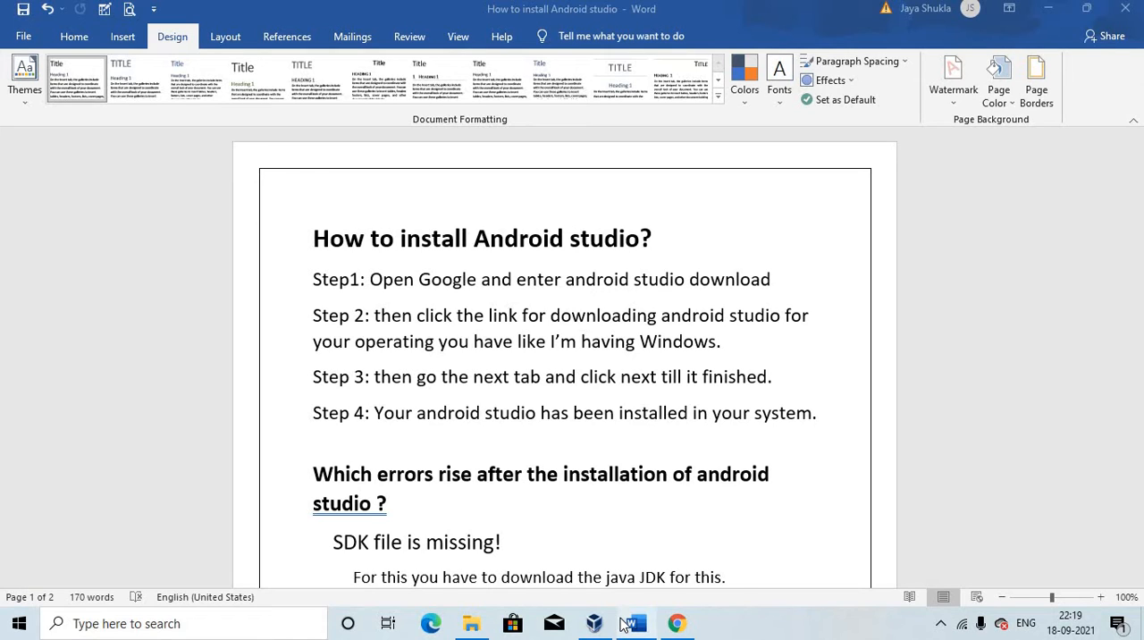
Switch to Chrome, search Google for "java jdk" and open Oracle's Java SE Development Kit 17 downloads page
{"action": "left_click", "coordinate": [679, 629]}
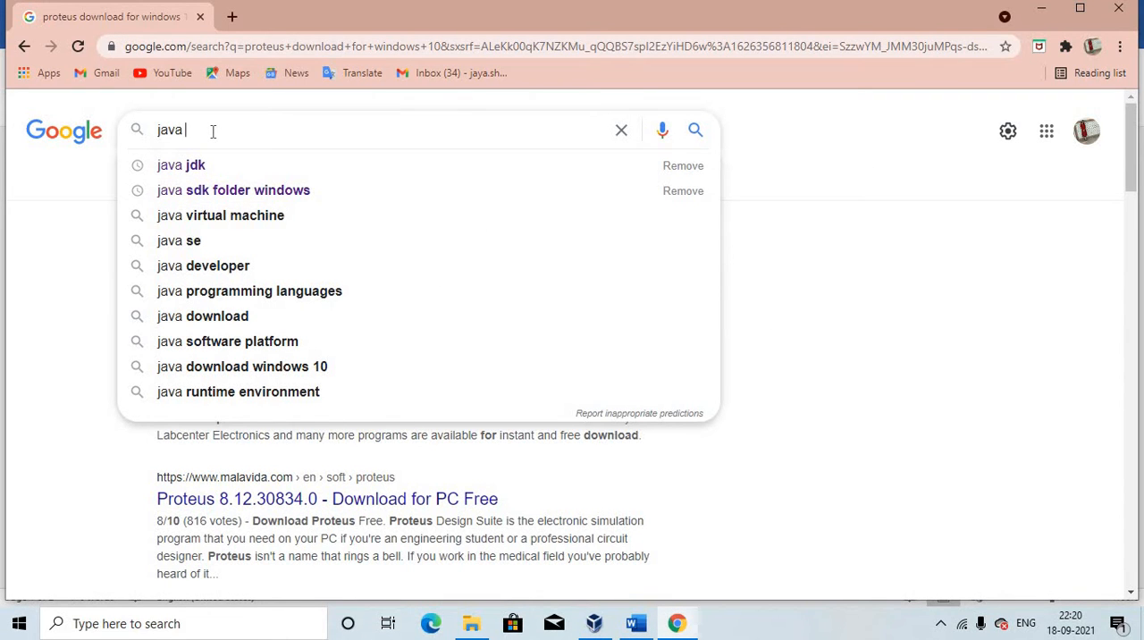
{"action": "left_click", "coordinate": [205, 168]}
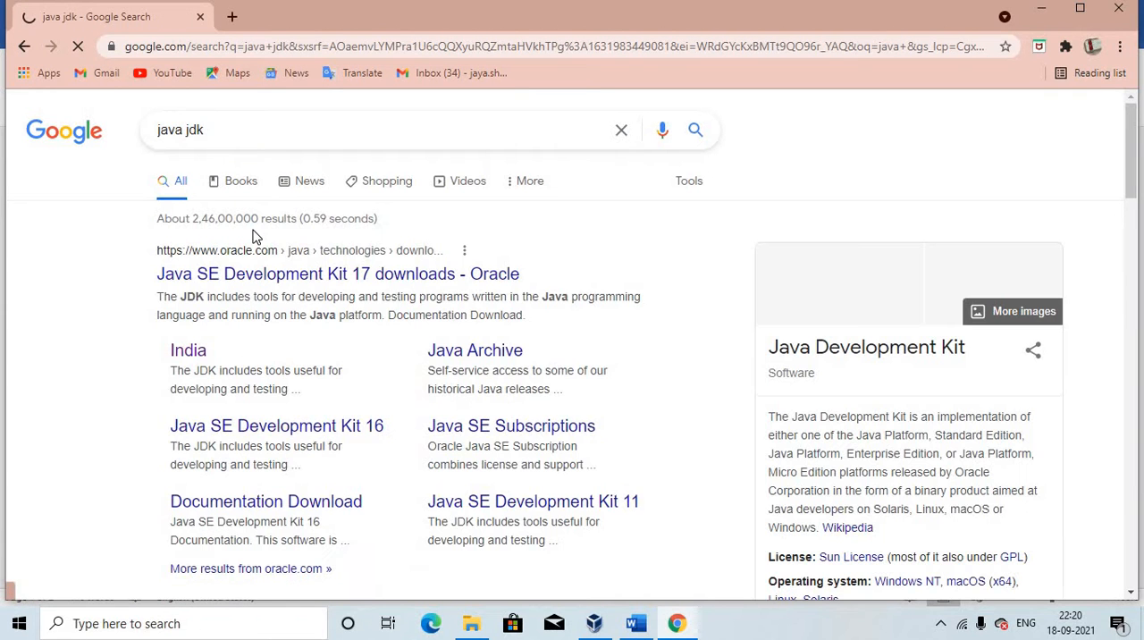
{"action": "left_click", "coordinate": [317, 277]}
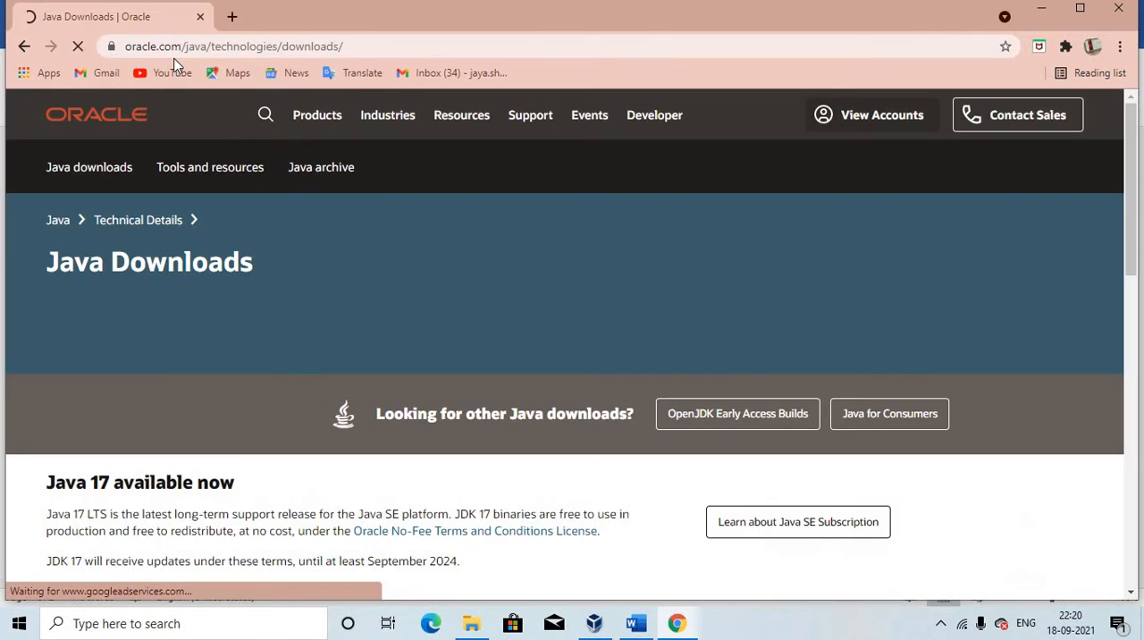
Download the JDK 17 x64 Installer for Windows, jdk-17_windows-x64_bin.exe, from the Java Downloads page
{"action": "scroll", "coordinate": [668, 391], "scroll_direction": "down", "scroll_amount": 4}
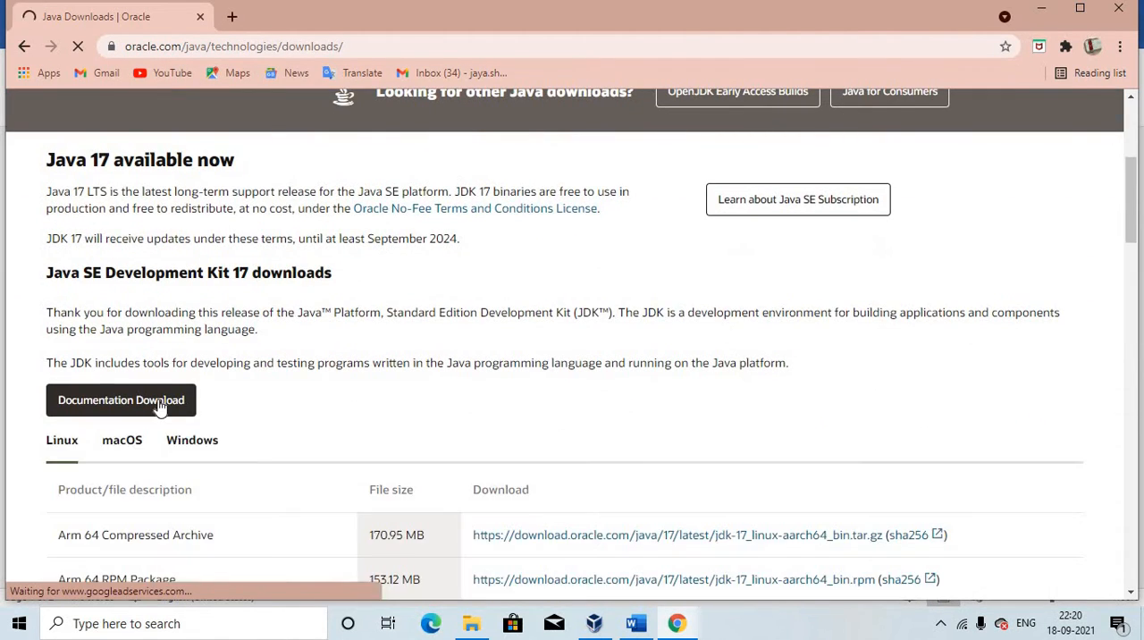
{"action": "scroll", "coordinate": [458, 473], "scroll_direction": "down", "scroll_amount": 3}
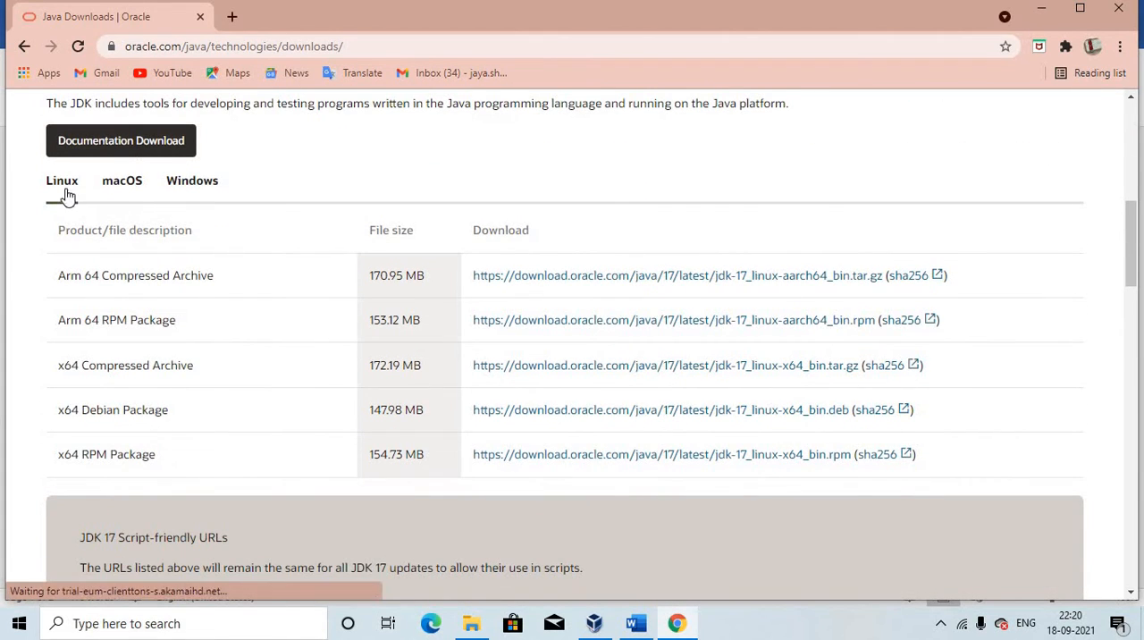
{"action": "left_click", "coordinate": [202, 184]}
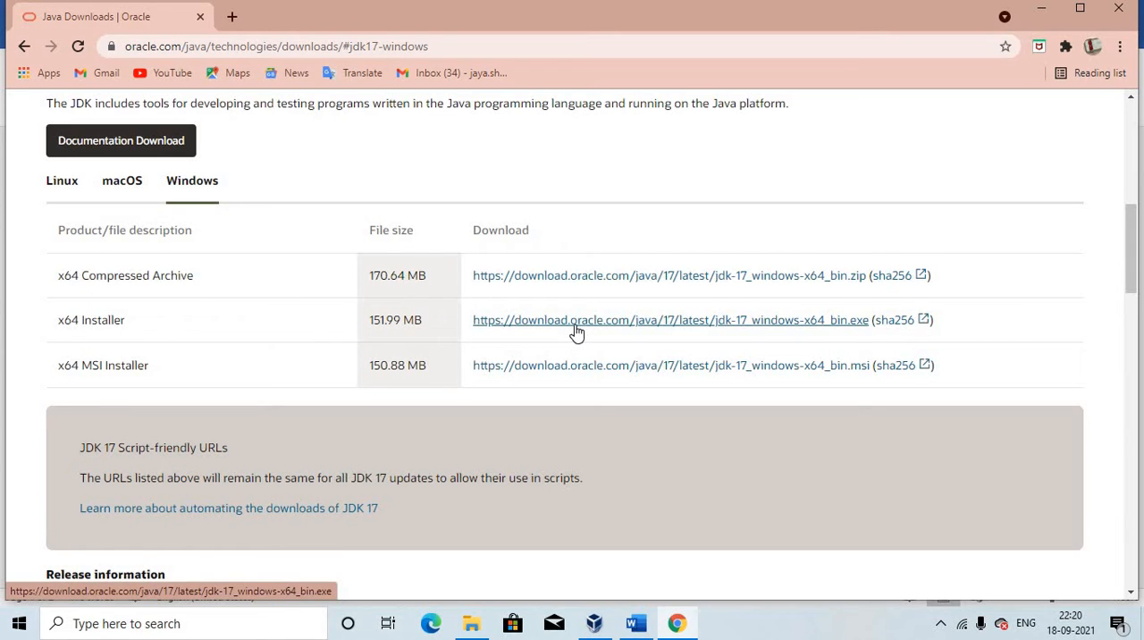
{"action": "scroll", "coordinate": [577, 333], "scroll_direction": "down", "scroll_amount": 7}
{"action": "scroll", "coordinate": [576, 331], "scroll_direction": "up", "scroll_amount": 7}
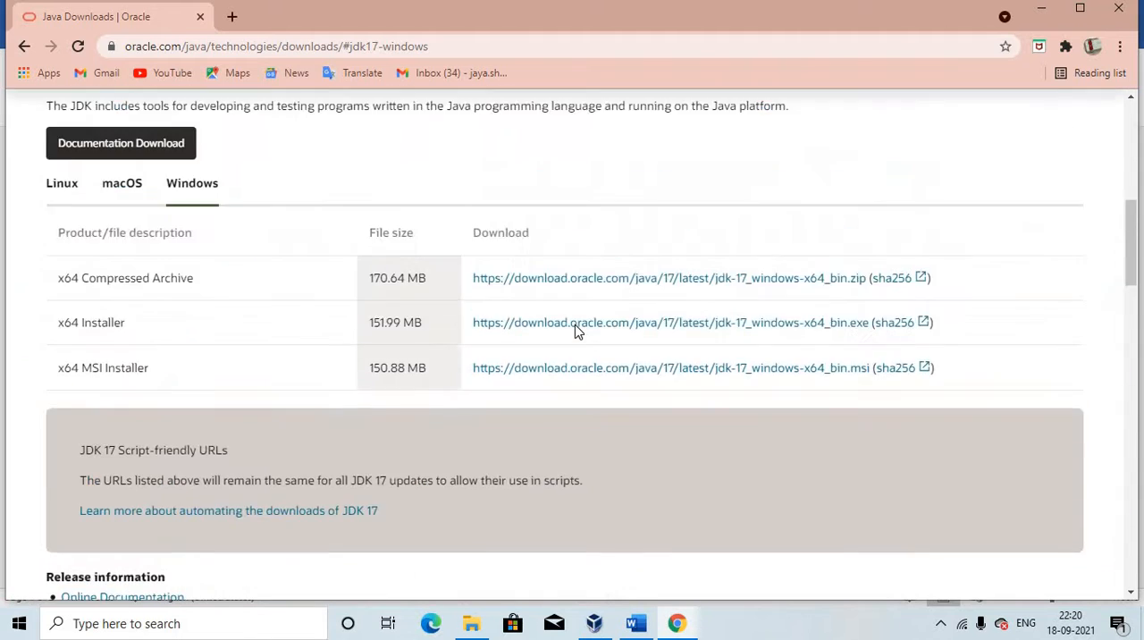
{"action": "scroll", "coordinate": [576, 330], "scroll_direction": "up", "scroll_amount": 3}
{"action": "scroll", "coordinate": [576, 332], "scroll_direction": "down", "scroll_amount": 3}
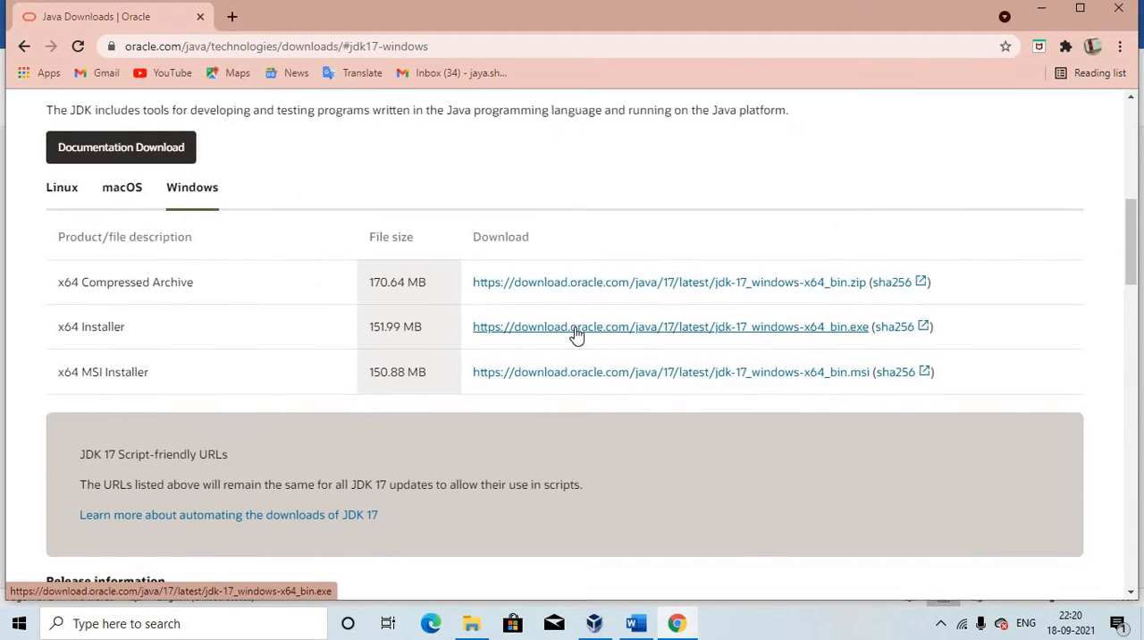
{"action": "left_click", "coordinate": [576, 332]}
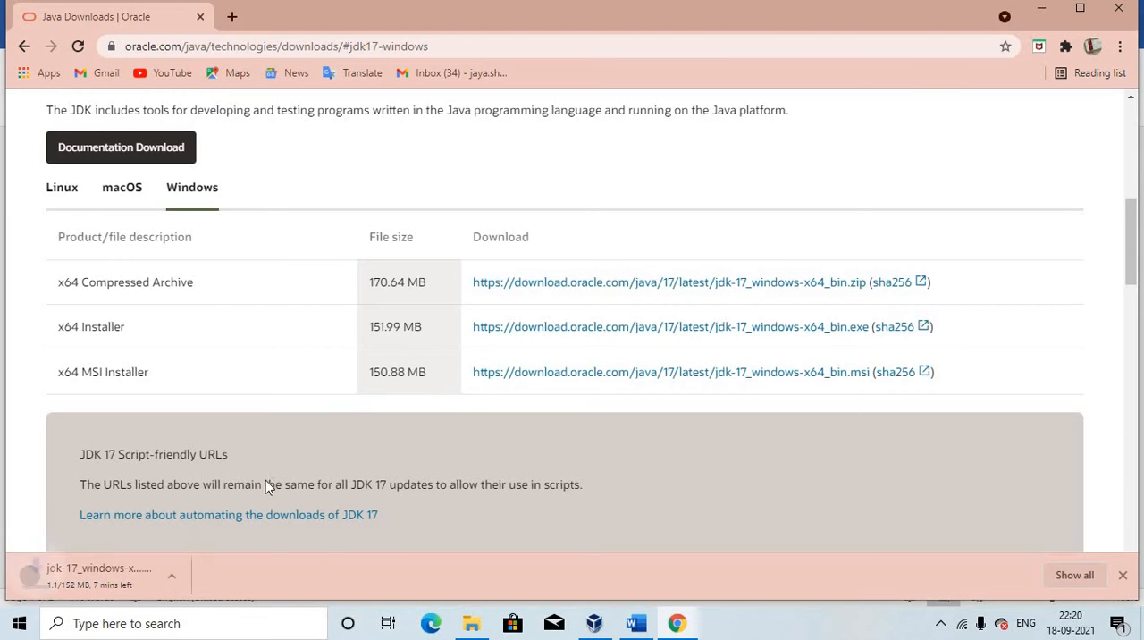
Pause the JDK installer download and minimize the Chrome and Word windows to reach the desktop
{"action": "left_click", "coordinate": [185, 577]}
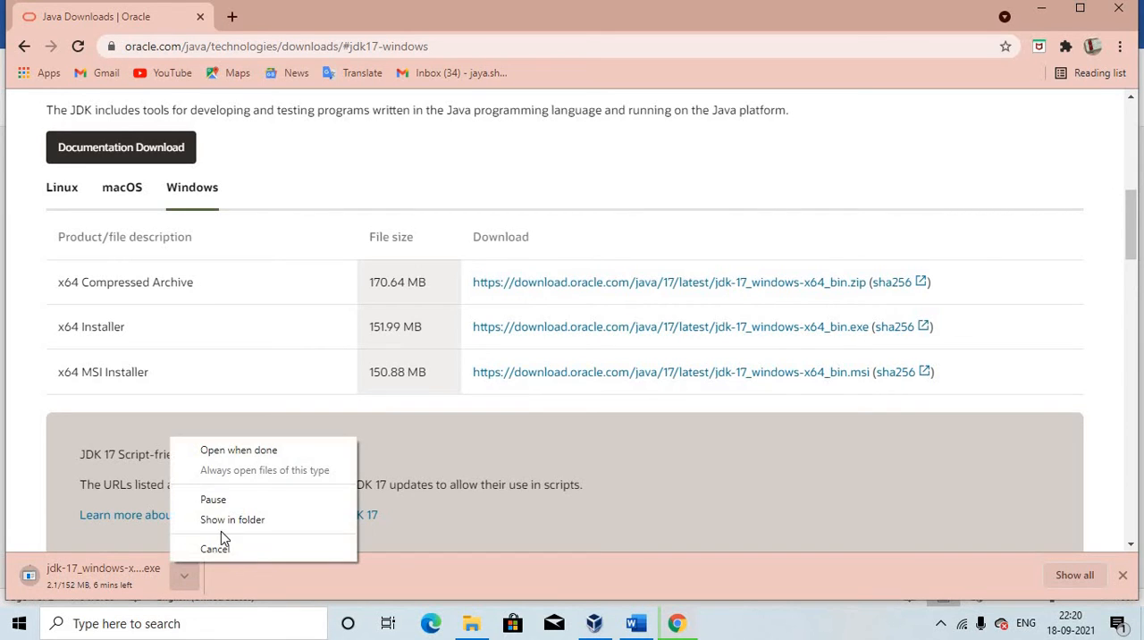
{"action": "left_click", "coordinate": [247, 500]}
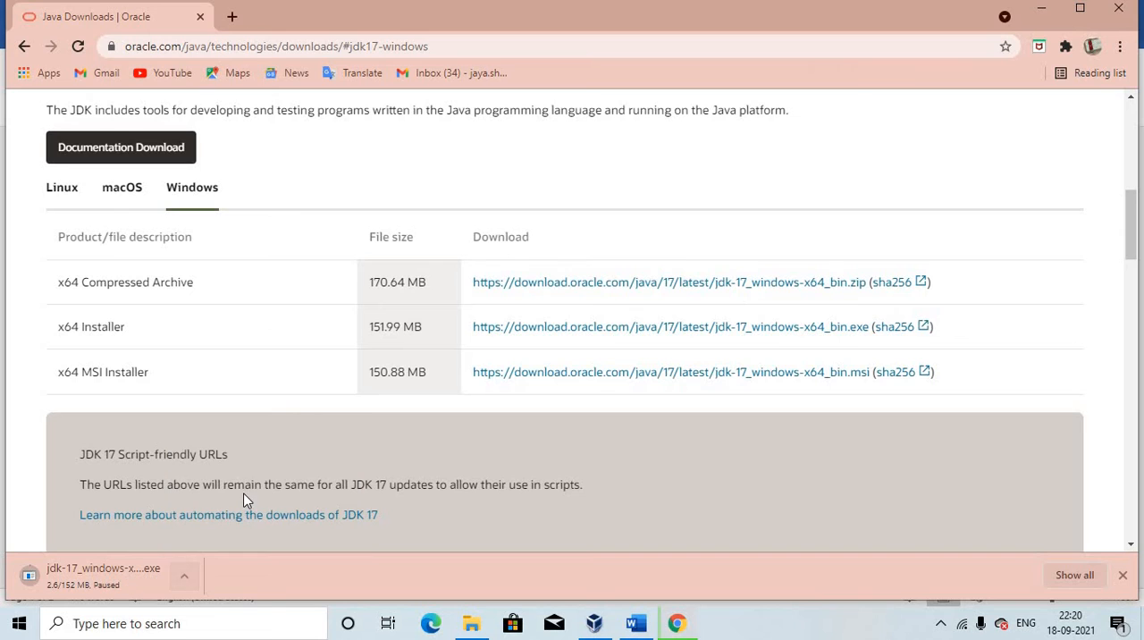
{"action": "left_click", "coordinate": [1035, 14]}
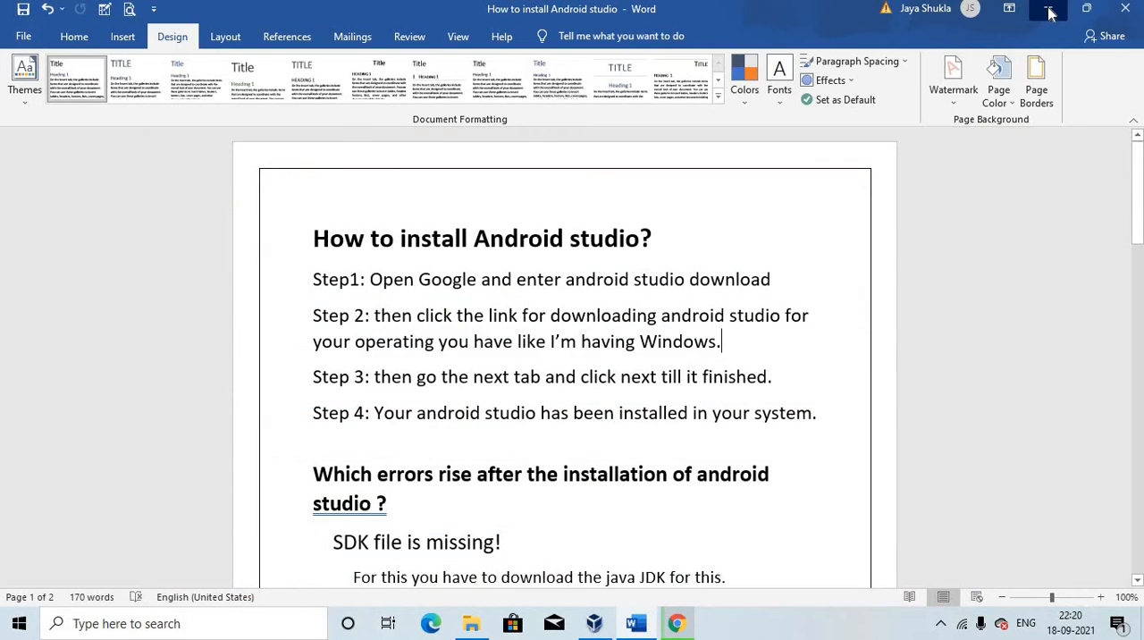
{"action": "left_click", "coordinate": [1049, 11]}
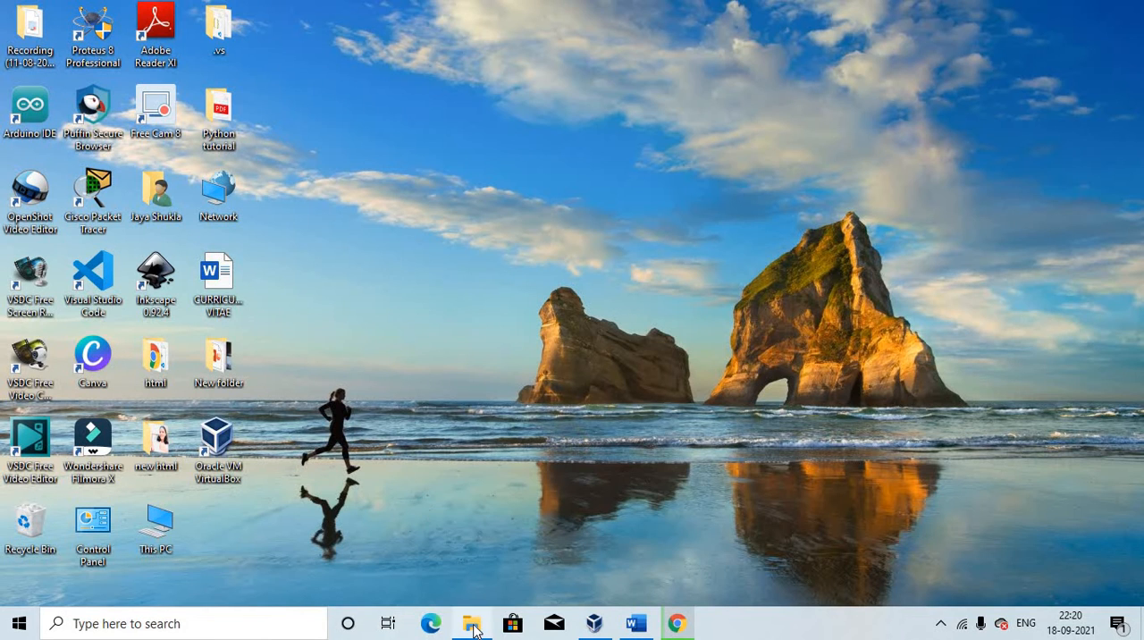
In File Explorer, open the JDK's bin folder at C:\Program Files\Java\jdk-16.0.2\bin
{"action": "mouse_move", "coordinate": [474, 630]}
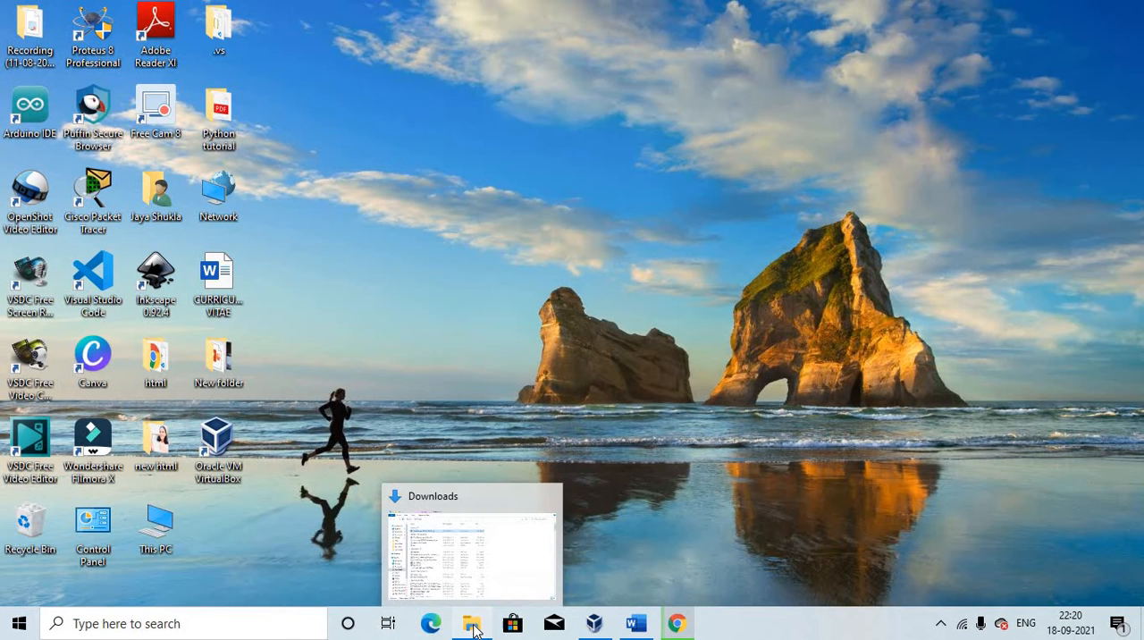
{"action": "left_click", "coordinate": [473, 630]}
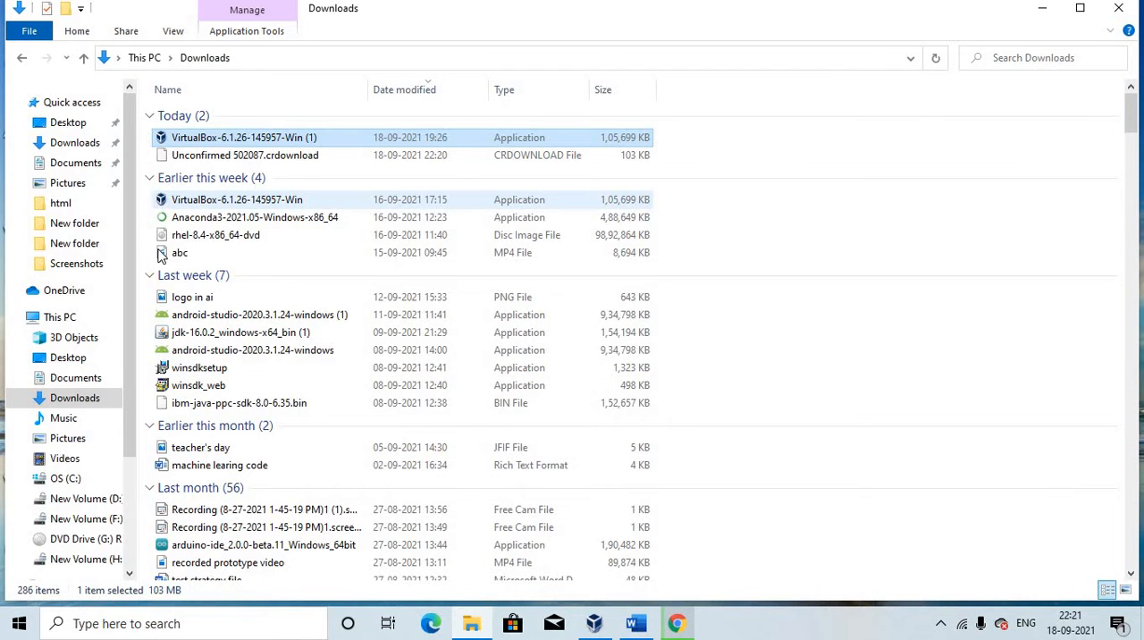
{"action": "left_click", "coordinate": [75, 480]}
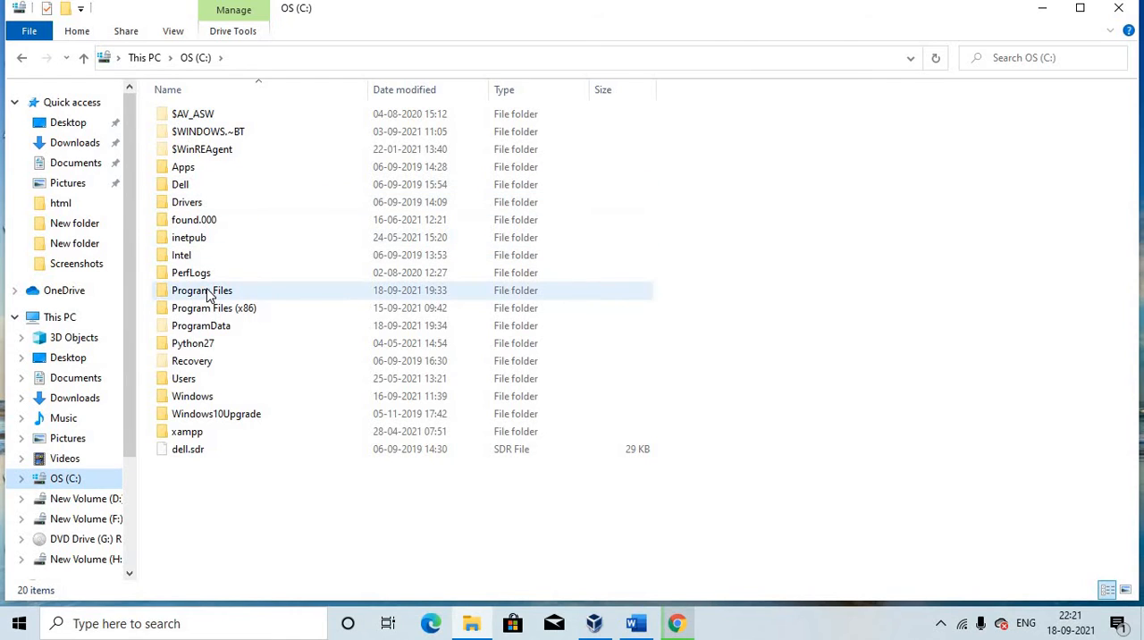
{"action": "left_click", "coordinate": [220, 294]}
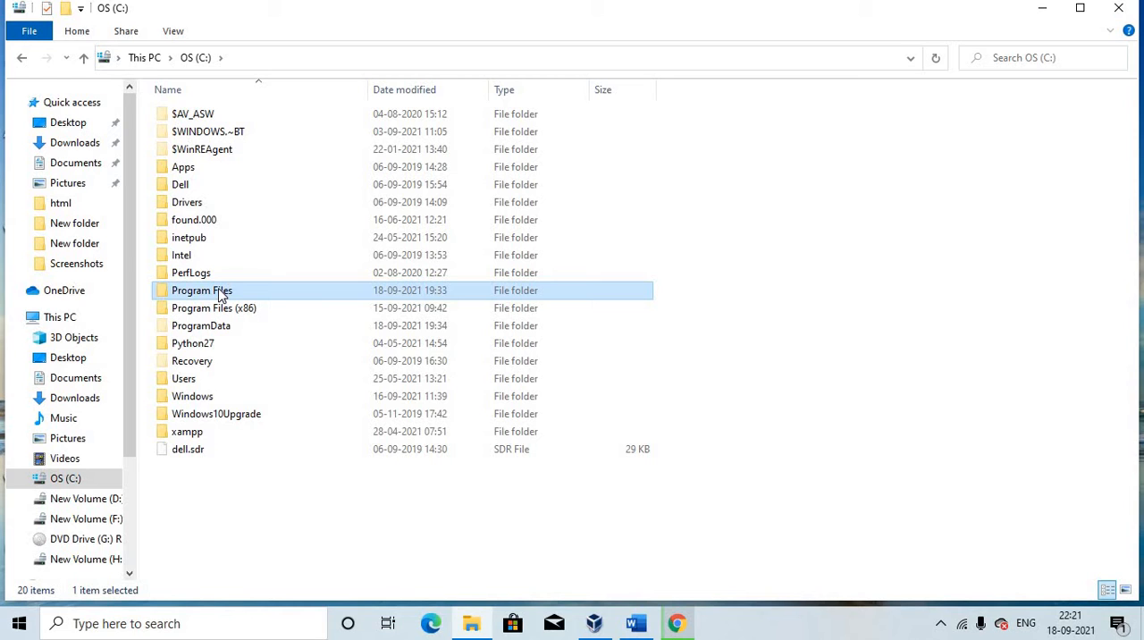
{"action": "double_click", "coordinate": [220, 294]}
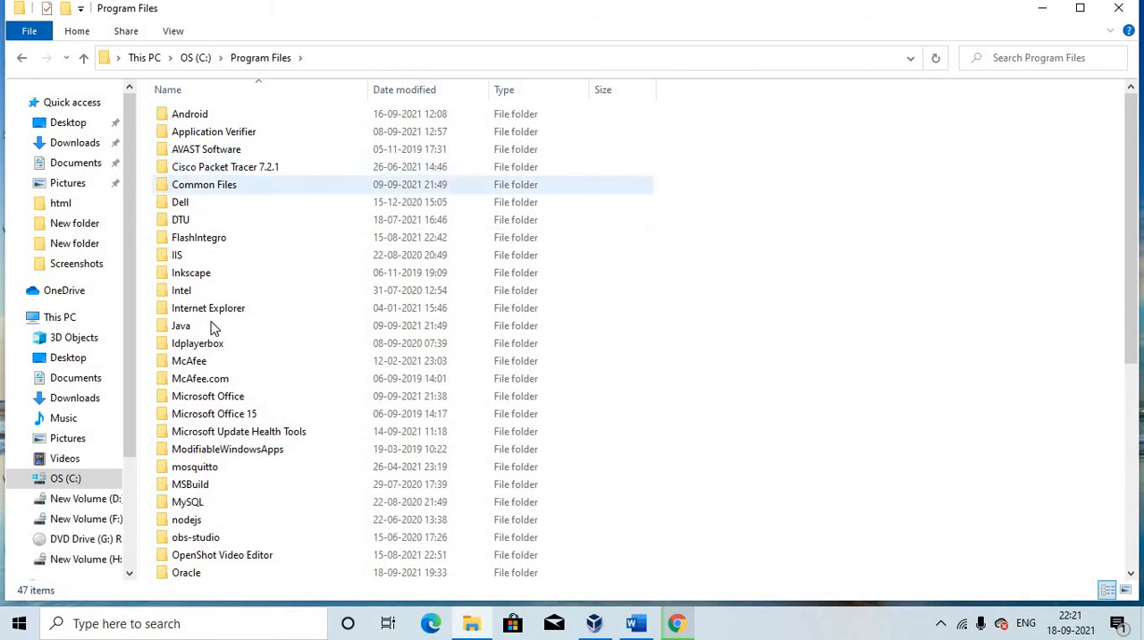
{"action": "double_click", "coordinate": [202, 325]}
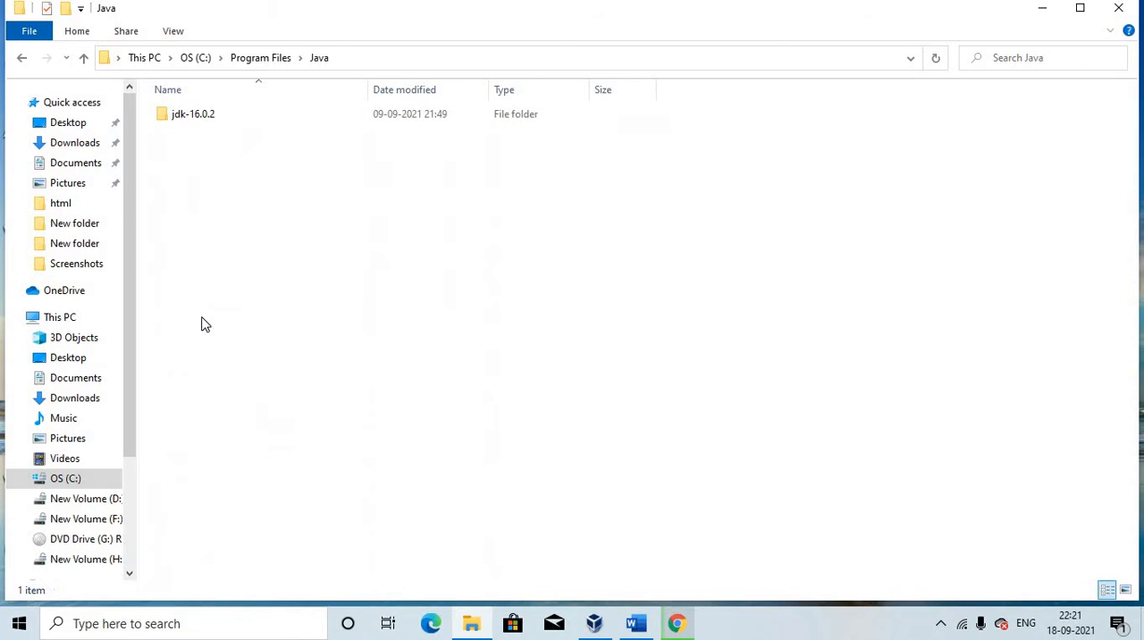
{"action": "double_click", "coordinate": [226, 119]}
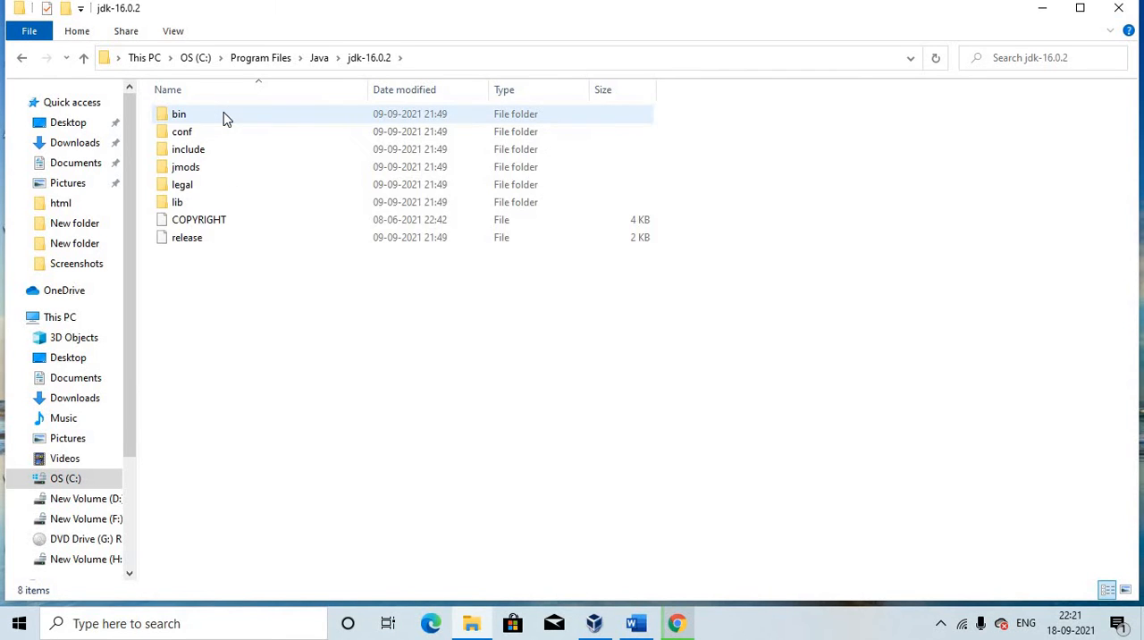
{"action": "double_click", "coordinate": [214, 117]}
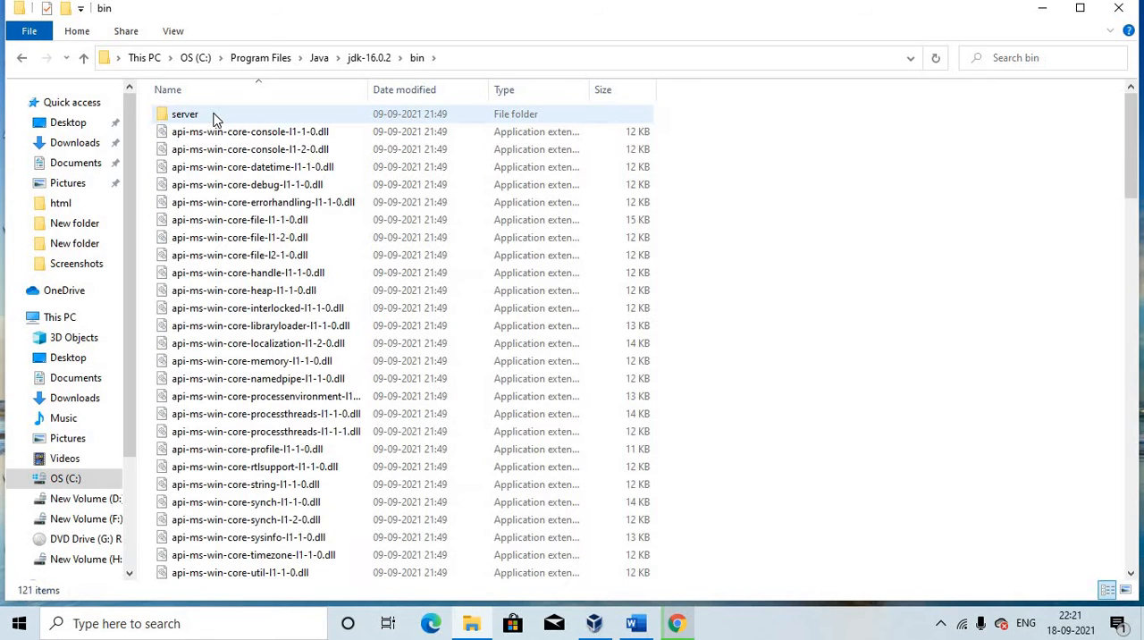
Select the full path of the JDK bin folder, C:\Program Files\Java\jdk-16.0.2\bin, and minimize File Explorer
{"action": "left_click", "coordinate": [434, 58]}
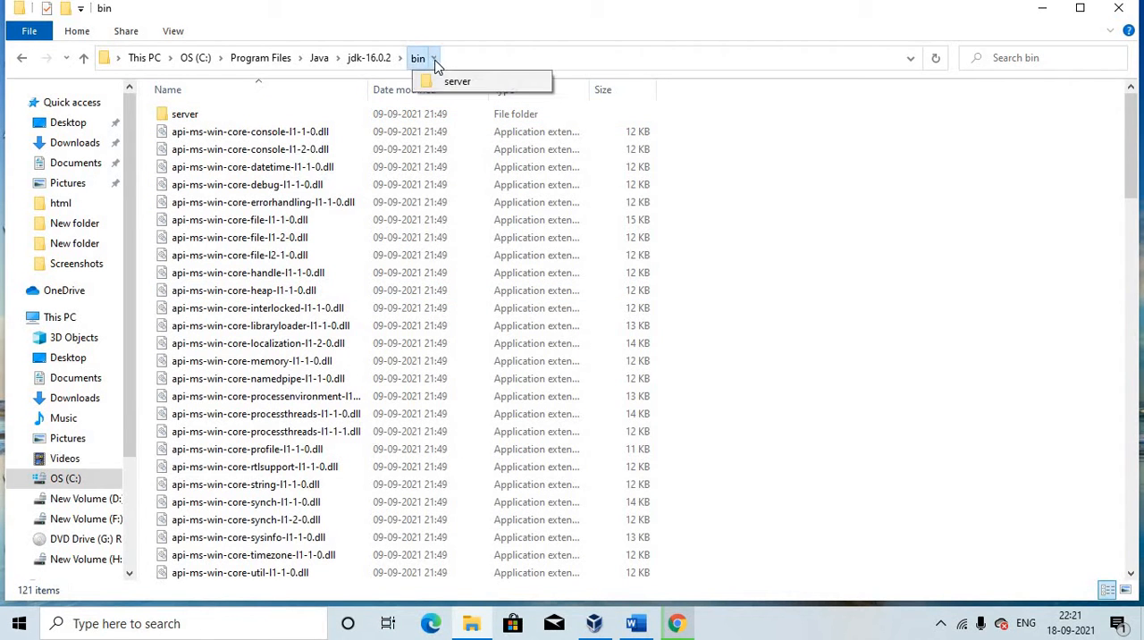
{"action": "left_click", "coordinate": [908, 65]}
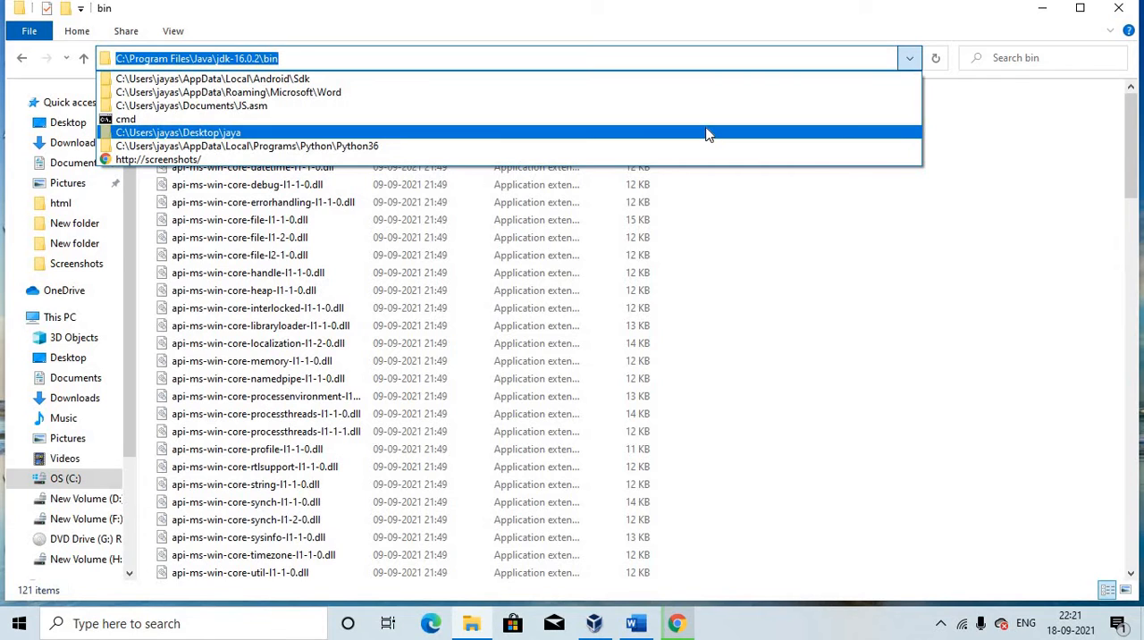
{"action": "left_click", "coordinate": [1044, 12]}
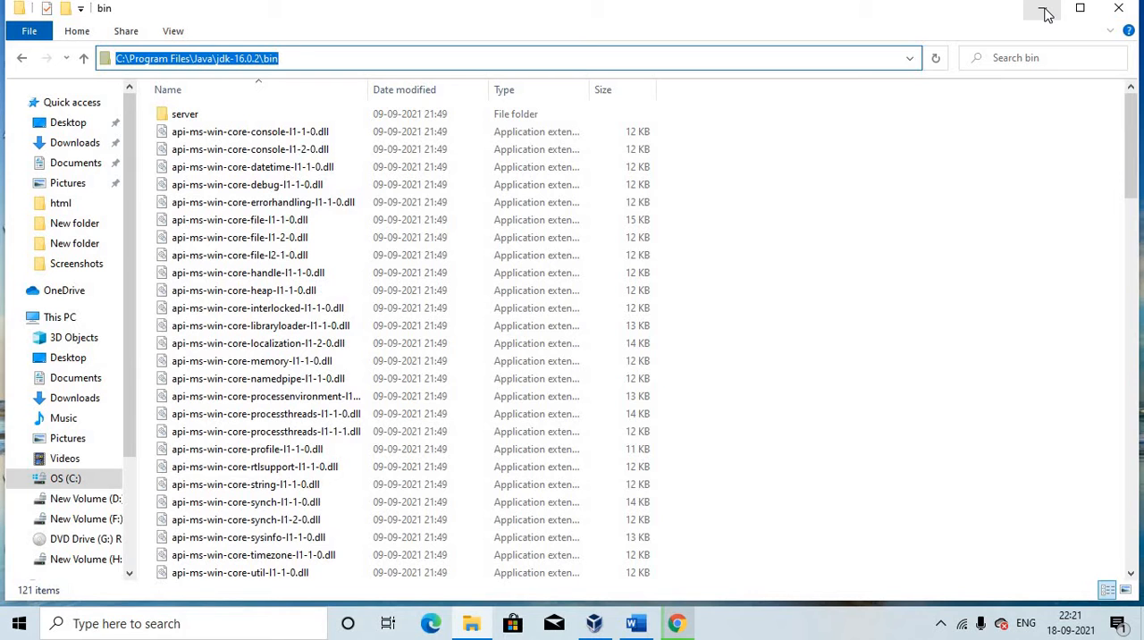
{"action": "left_click", "coordinate": [1044, 12]}
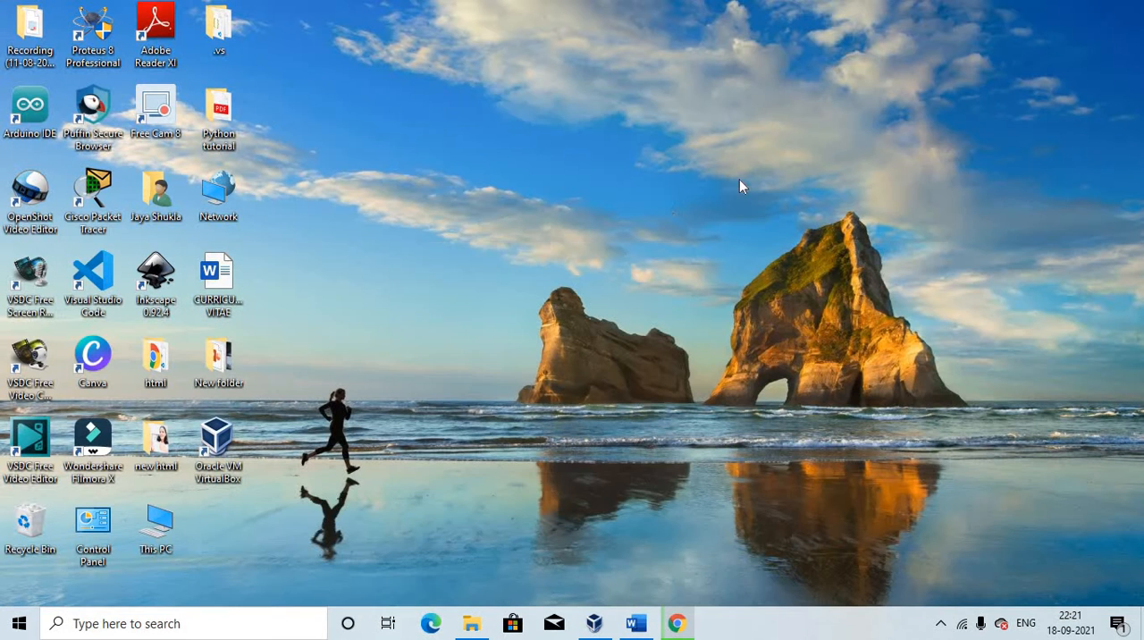
Refresh the desktop, search Windows for "envir" and open the Environment Variables dialog from the system properties
{"action": "right_click", "coordinate": [587, 288]}
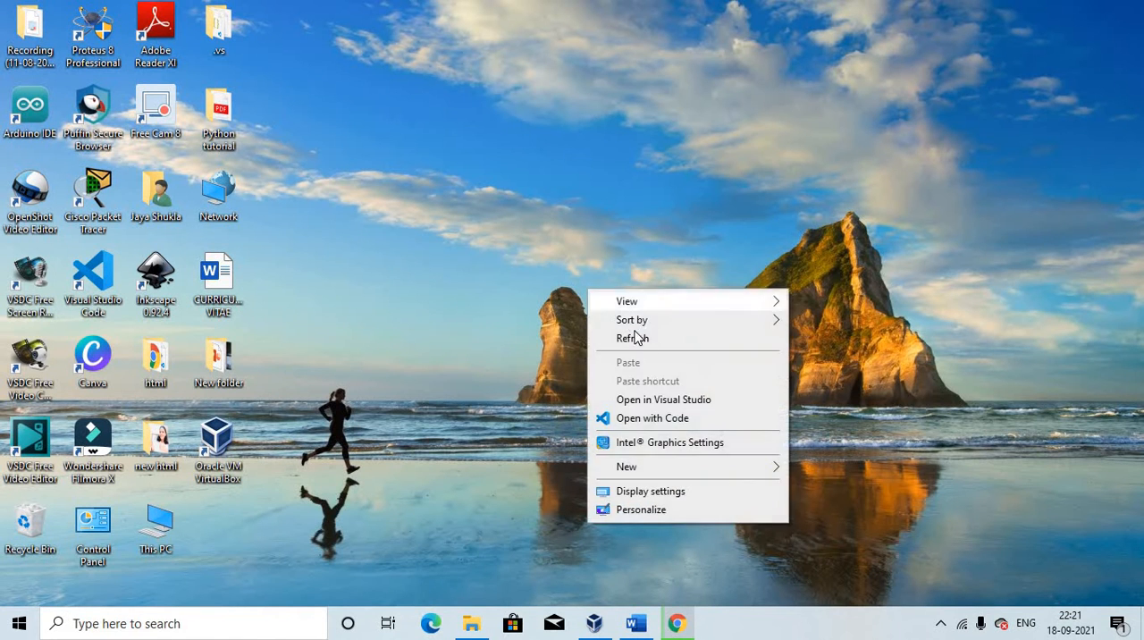
{"action": "left_click", "coordinate": [642, 340]}
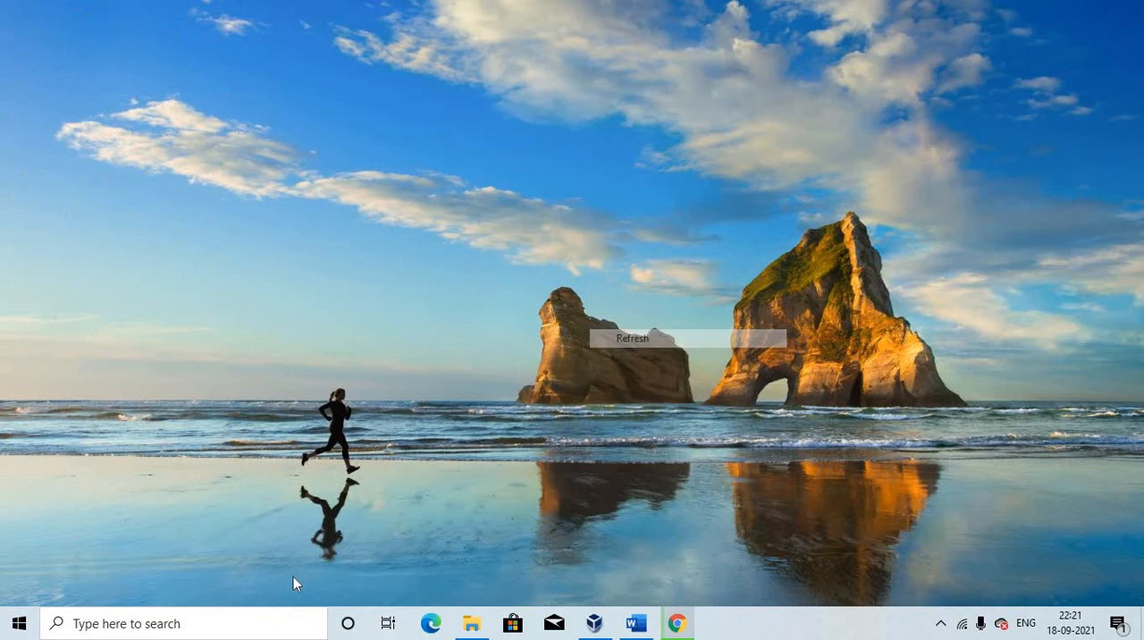
{"action": "left_click", "coordinate": [177, 633]}
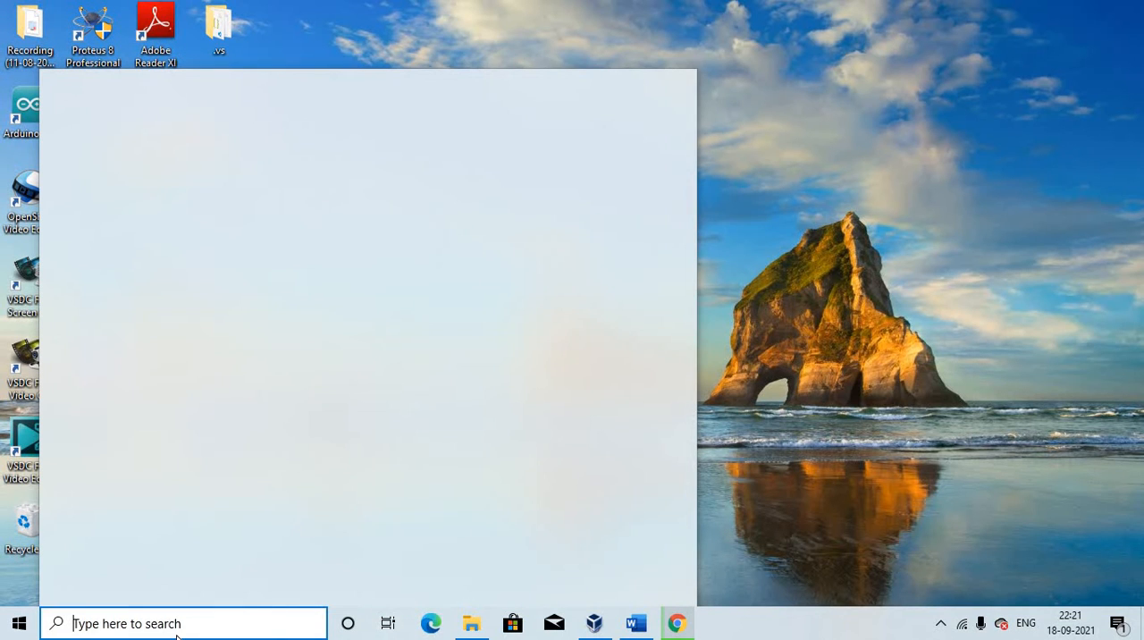
{"action": "type", "text": "envir"}
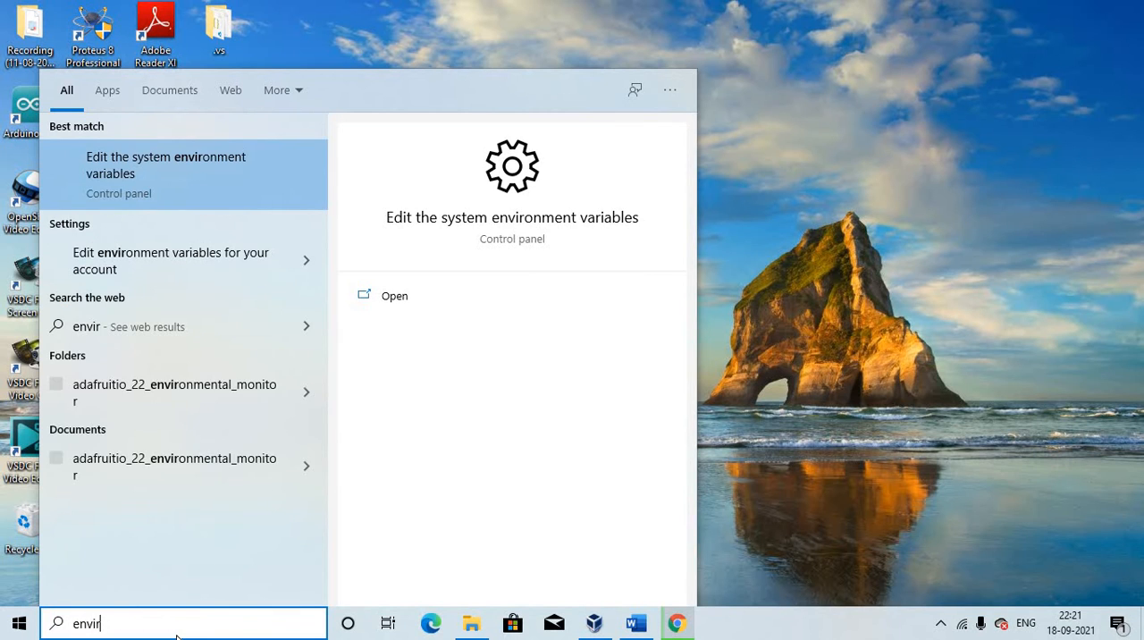
{"action": "left_click", "coordinate": [143, 187]}
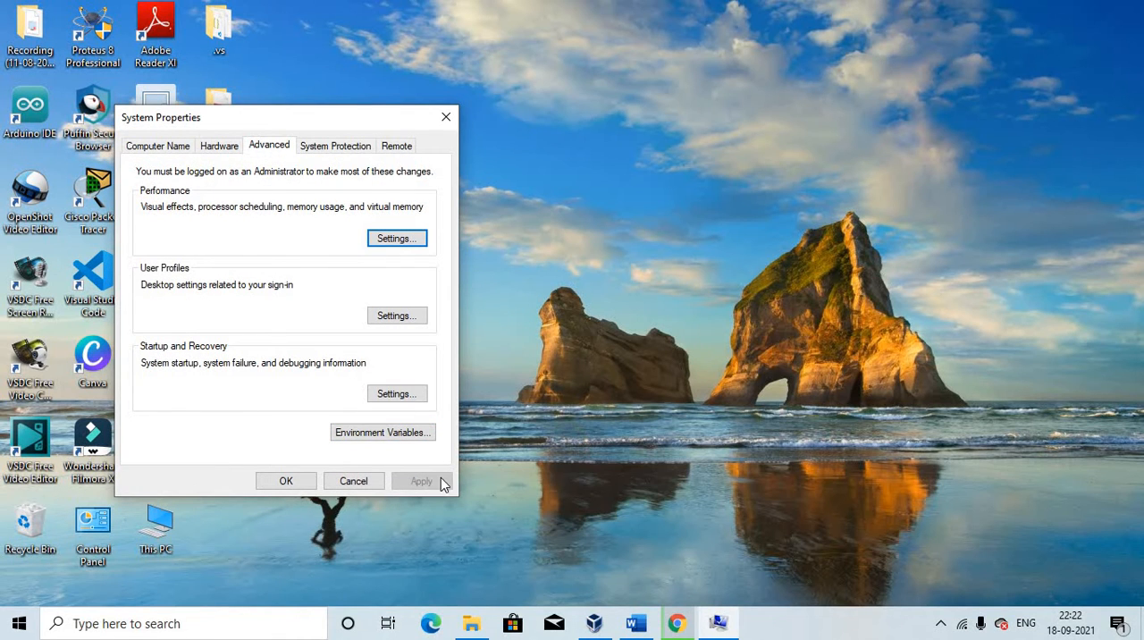
{"action": "left_click", "coordinate": [380, 432]}
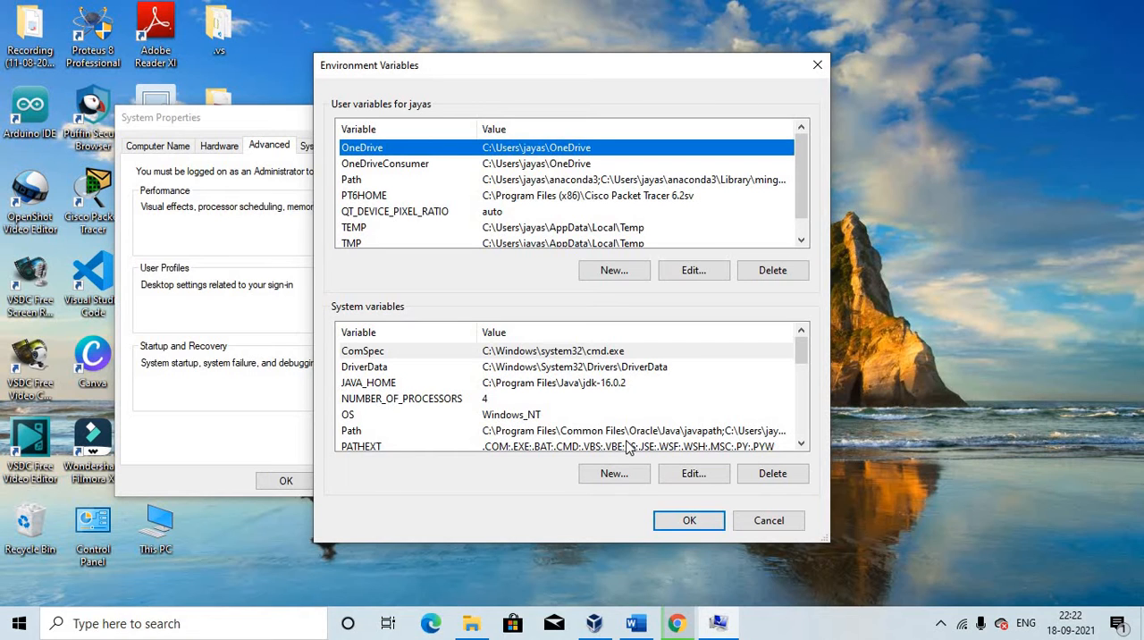
Open and close the ComSpec system variable without changes, and look through the system variables for the Path entry
{"action": "left_click", "coordinate": [692, 474]}
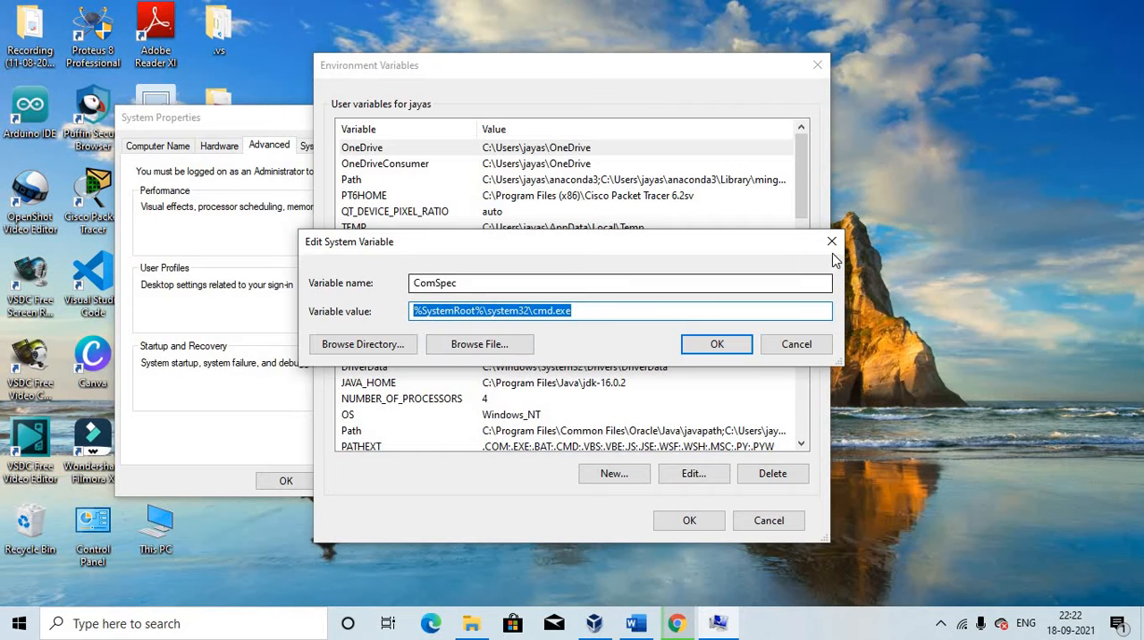
{"action": "left_click", "coordinate": [831, 242]}
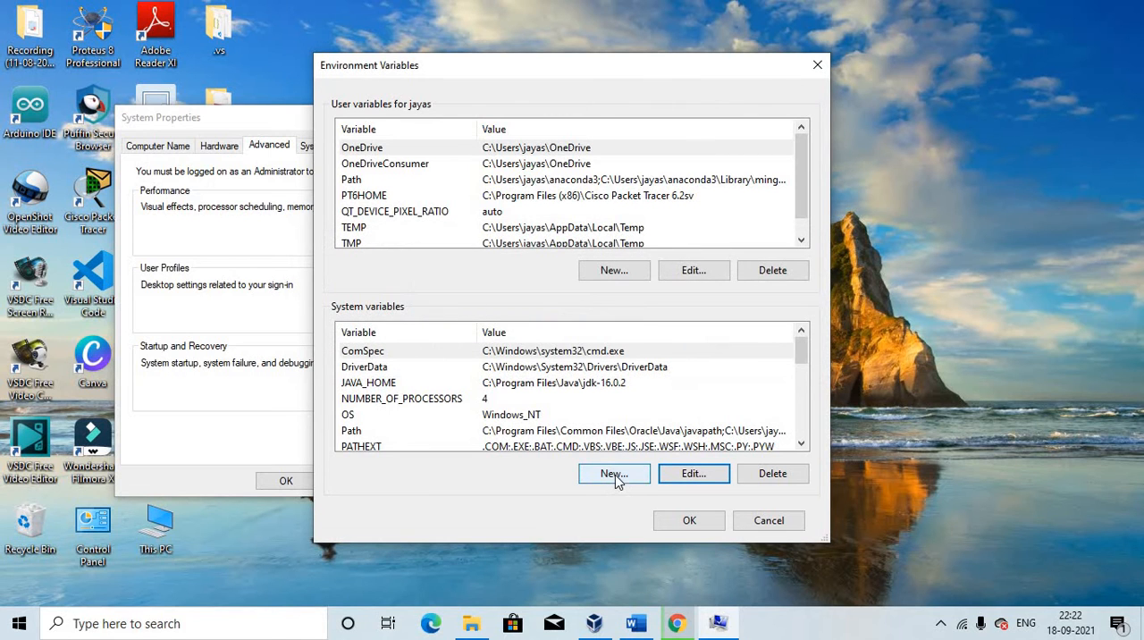
{"action": "scroll", "coordinate": [467, 435], "scroll_direction": "down", "scroll_amount": 2}
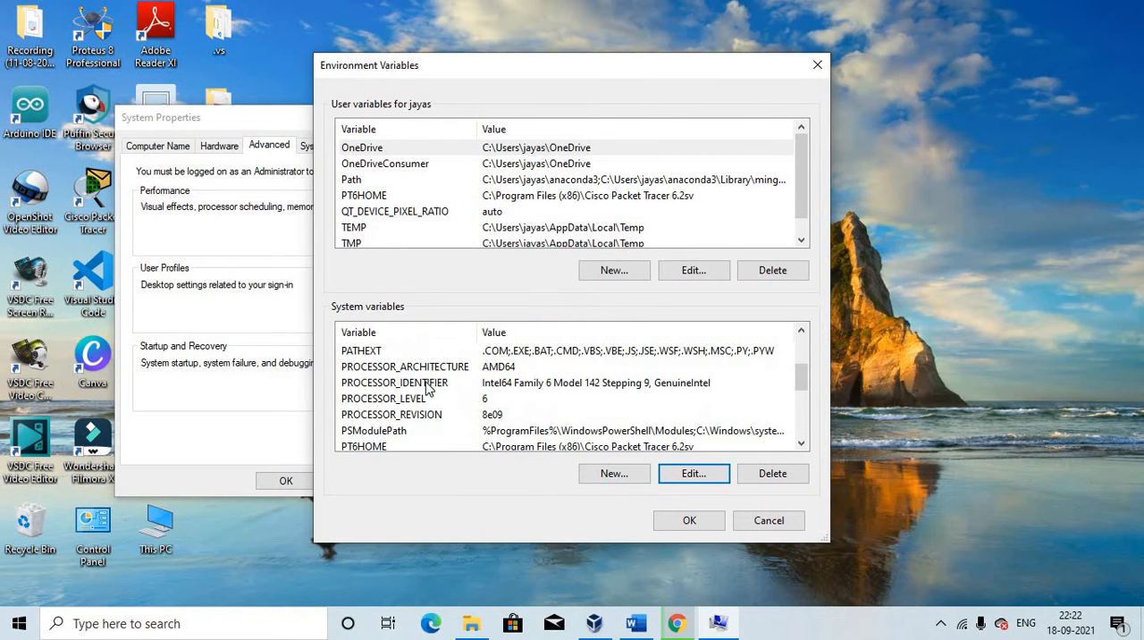
{"action": "scroll", "coordinate": [427, 387], "scroll_direction": "up", "scroll_amount": 1}
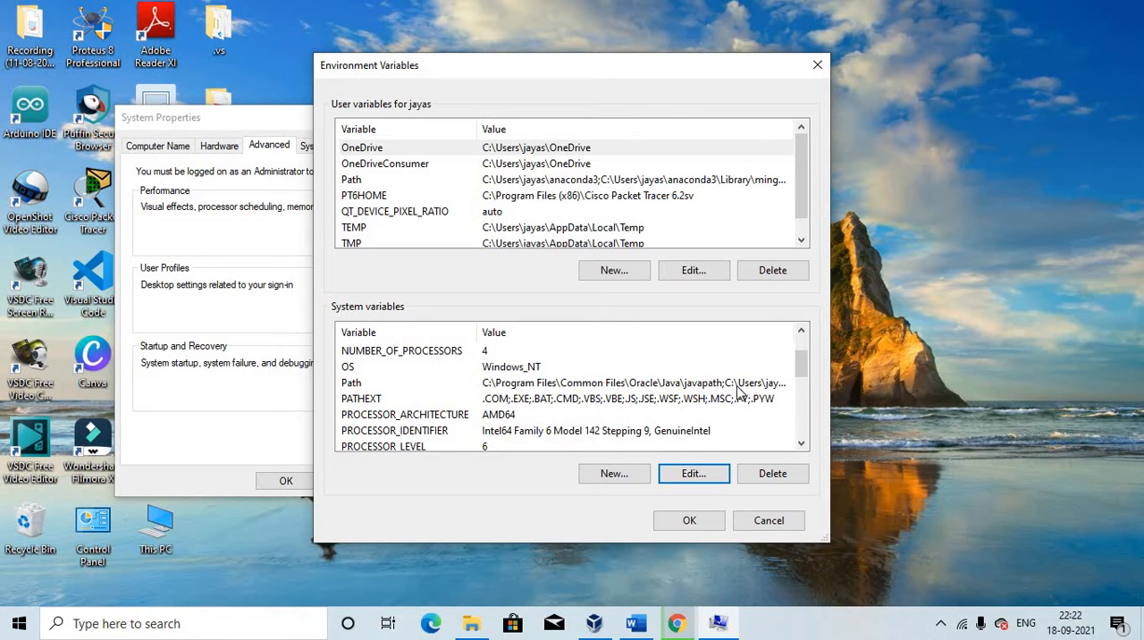
Try adding C:\Program Files\Java\jdk-16.0.2\bin as a new entry in the Path system variable, and discard the edit
{"action": "left_click", "coordinate": [413, 389]}
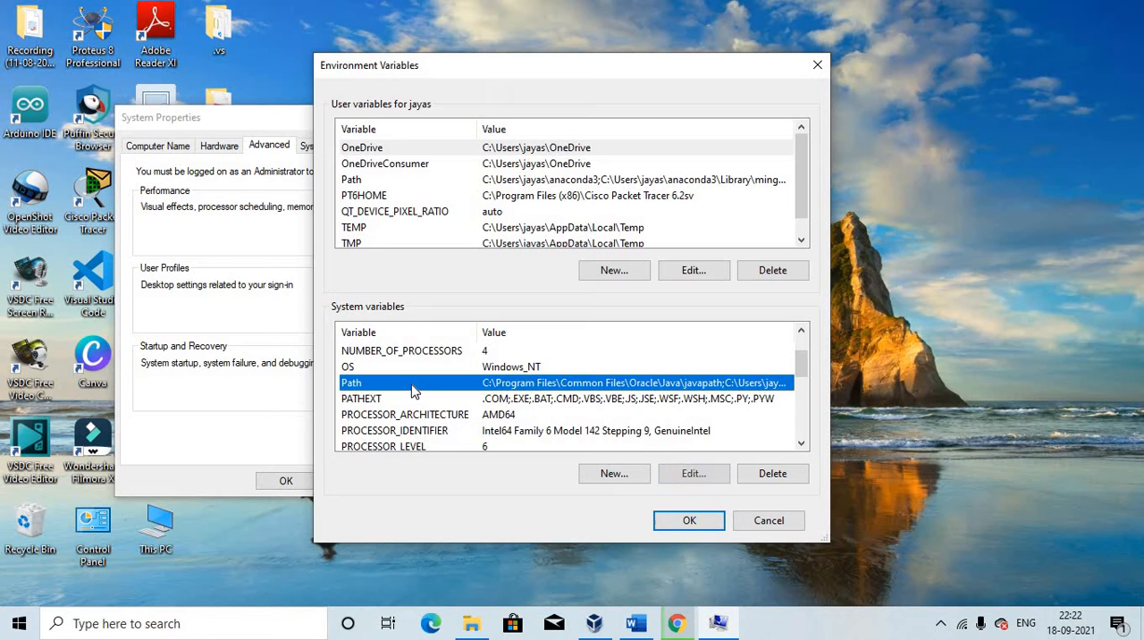
{"action": "left_click", "coordinate": [694, 475]}
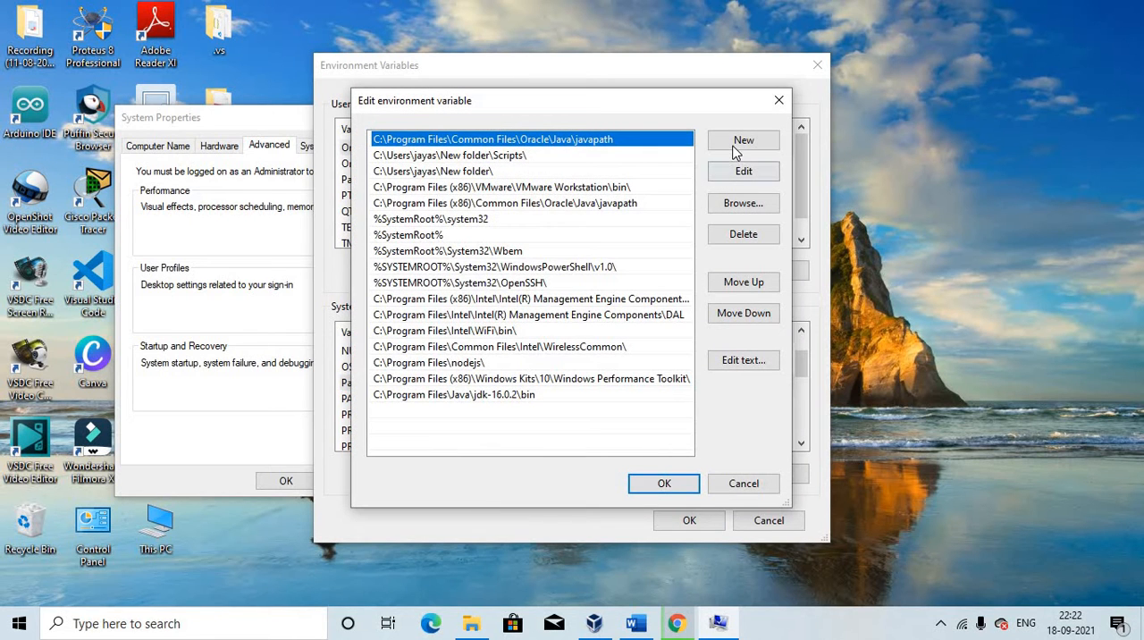
{"action": "left_click", "coordinate": [741, 143]}
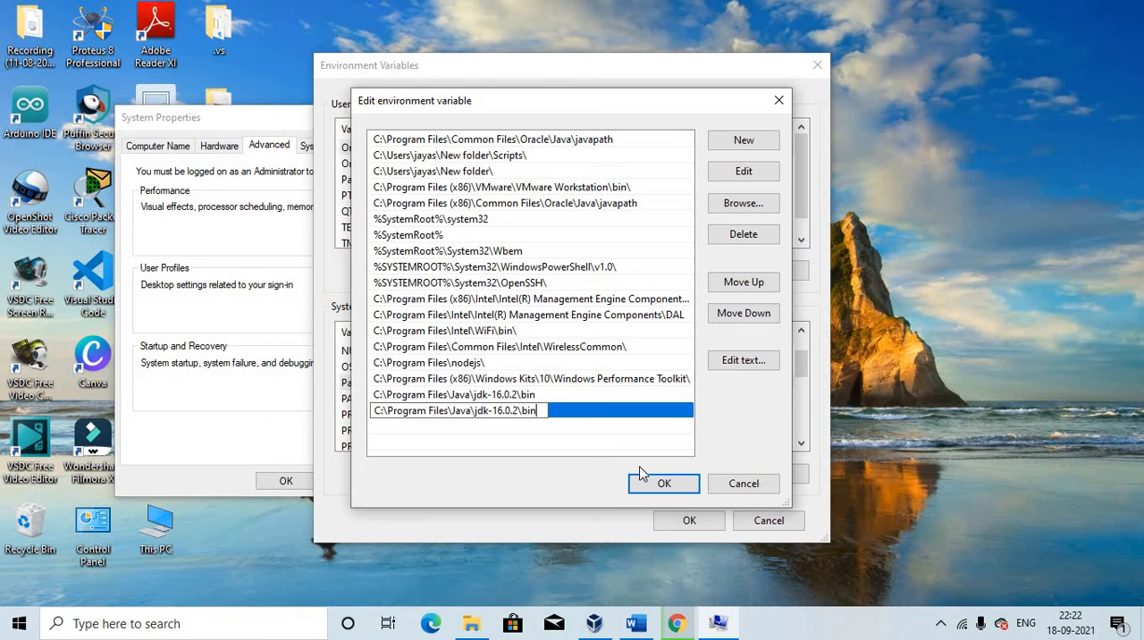
{"action": "left_click", "coordinate": [742, 484]}
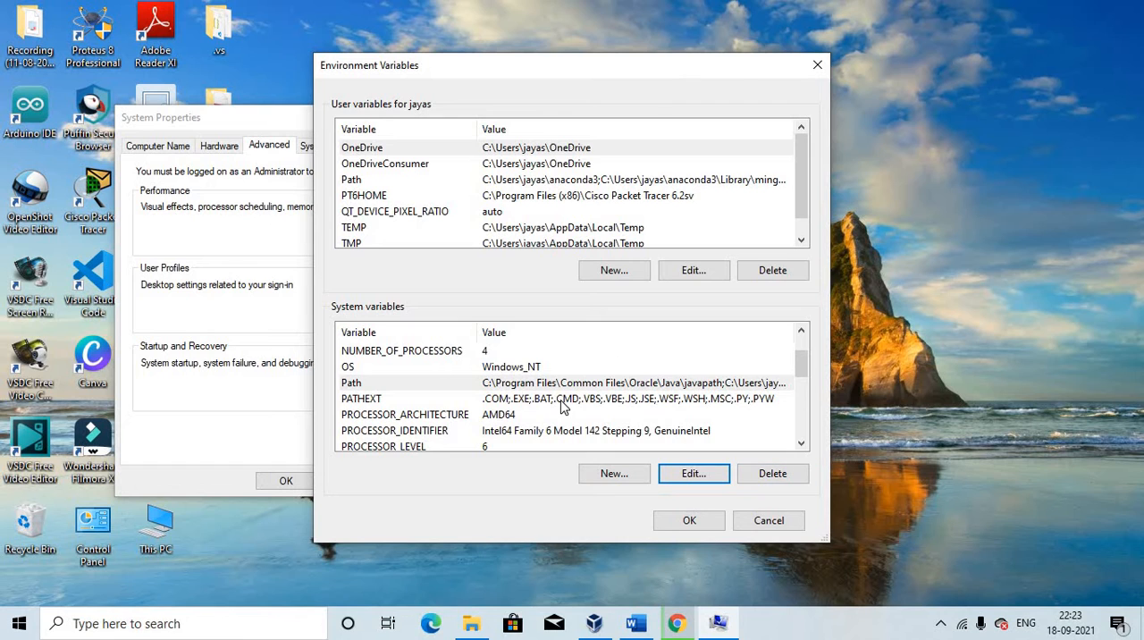
Look through the system variables and select the JAVA_HOME entry
{"action": "scroll", "coordinate": [563, 408], "scroll_direction": "down", "scroll_amount": 1}
{"action": "scroll", "coordinate": [563, 407], "scroll_direction": "up", "scroll_amount": 2}
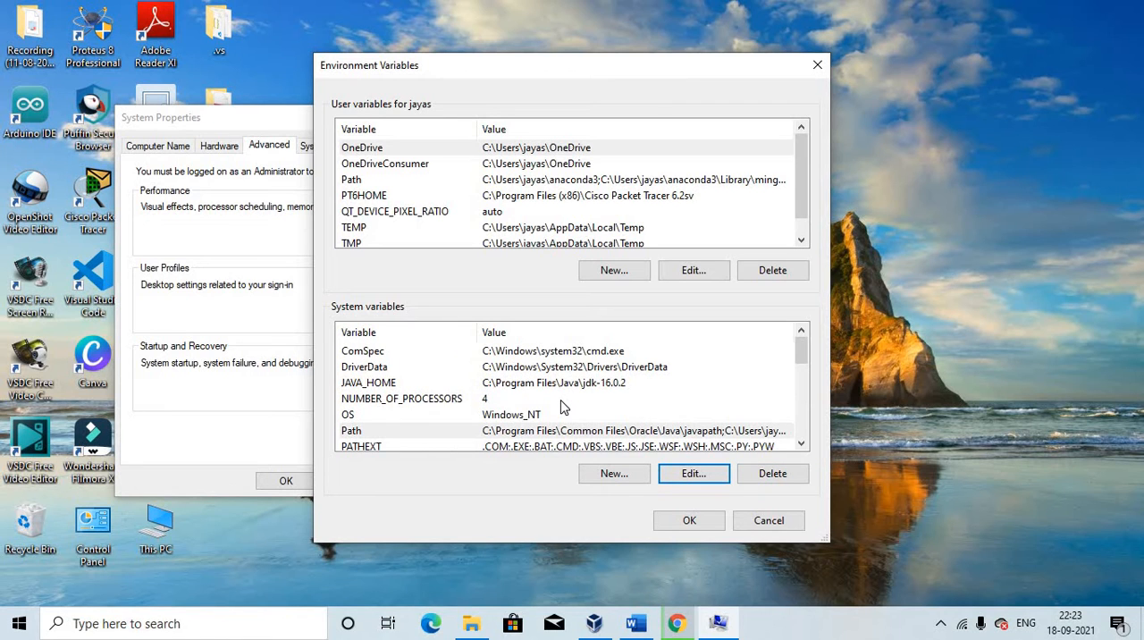
{"action": "left_click", "coordinate": [391, 383]}
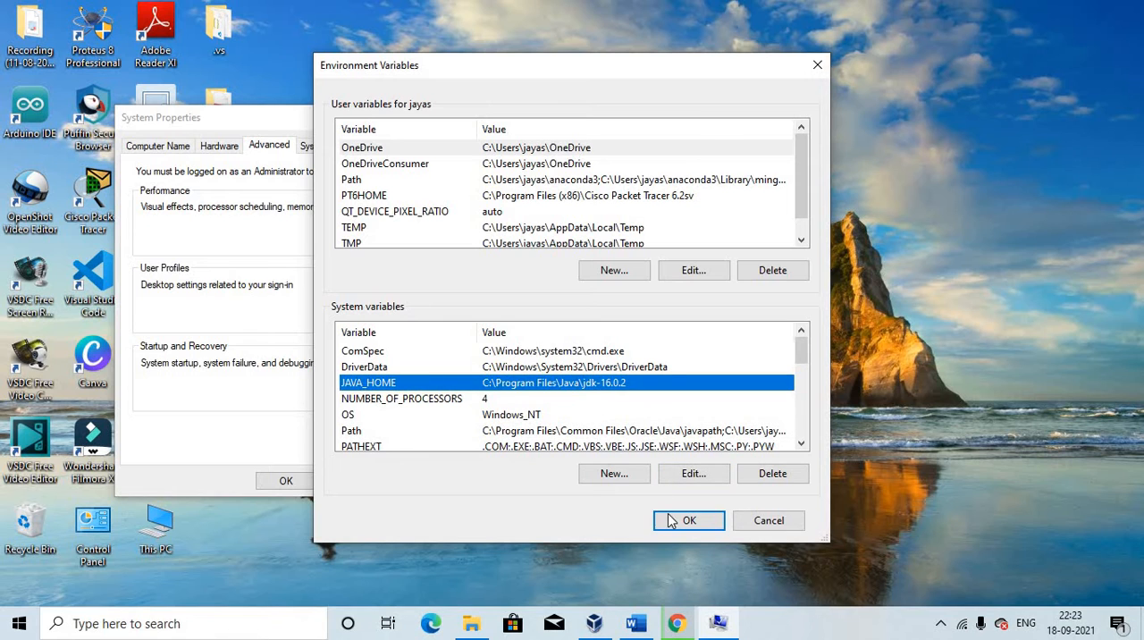
Fill in a new system variable JAVA_HOME with the value C:\Program Files\Java\jdk-16.0.2\bin, and discard it
{"action": "left_click", "coordinate": [613, 473]}
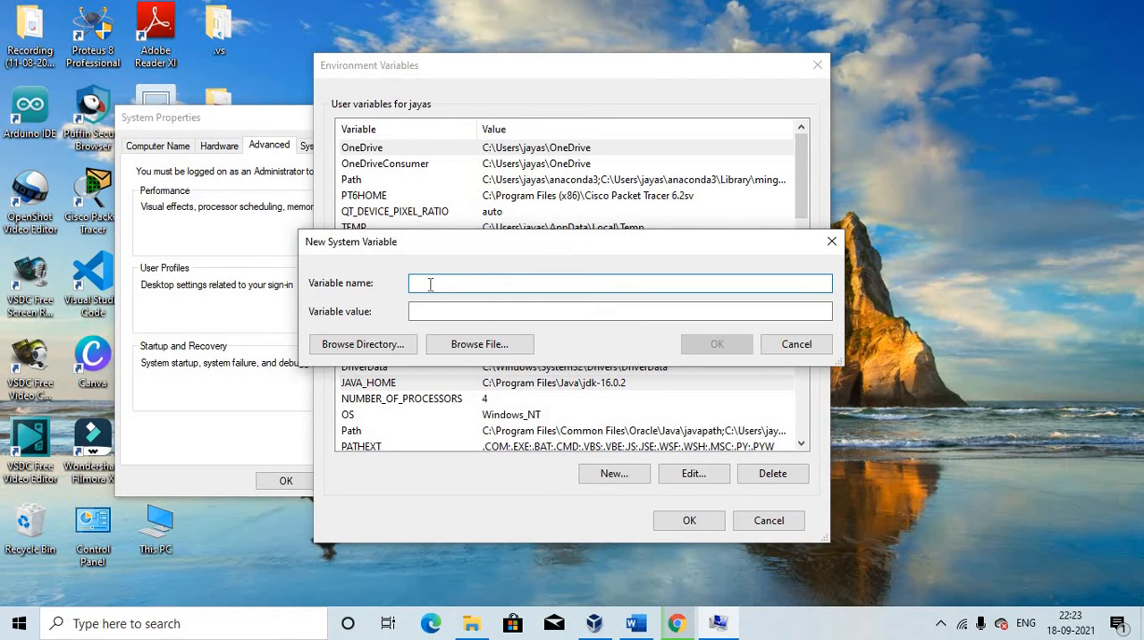
{"action": "type", "text": "J"}
{"action": "type", "text": "AVA"}
{"action": "type", "text": "_"}
{"action": "type", "text": "H"}
{"action": "key", "text": "BackSpace"}
{"action": "type", "text": "HOME"}
{"action": "left_click", "coordinate": [423, 312]}
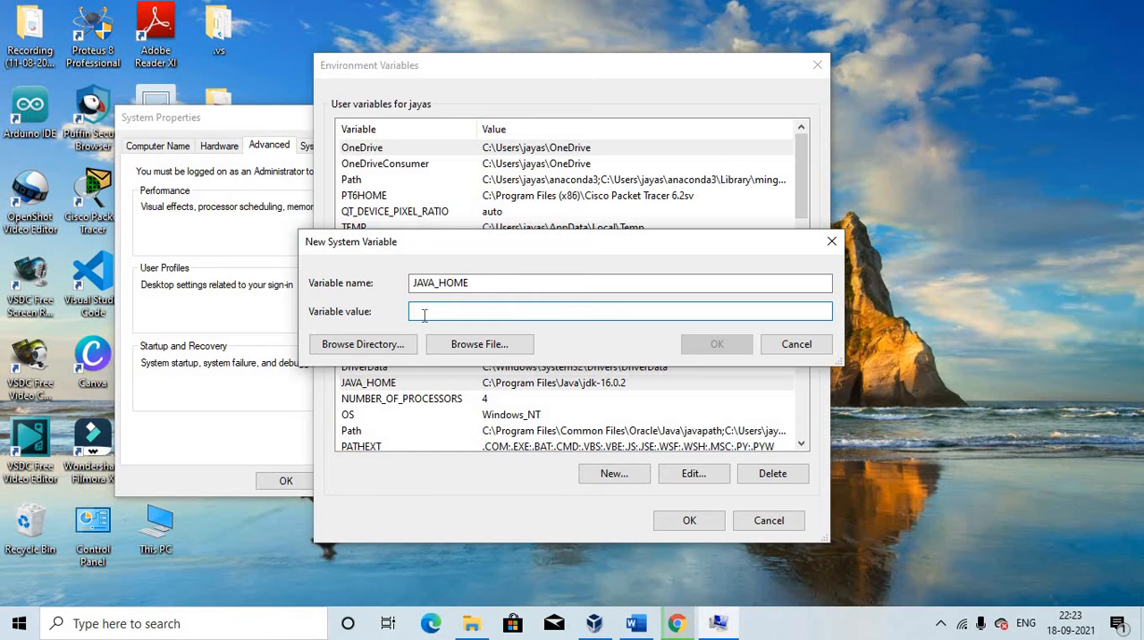
{"action": "type", "text": "C:\\Program Files\\Java\\jdk-16.0.2\\bin"}
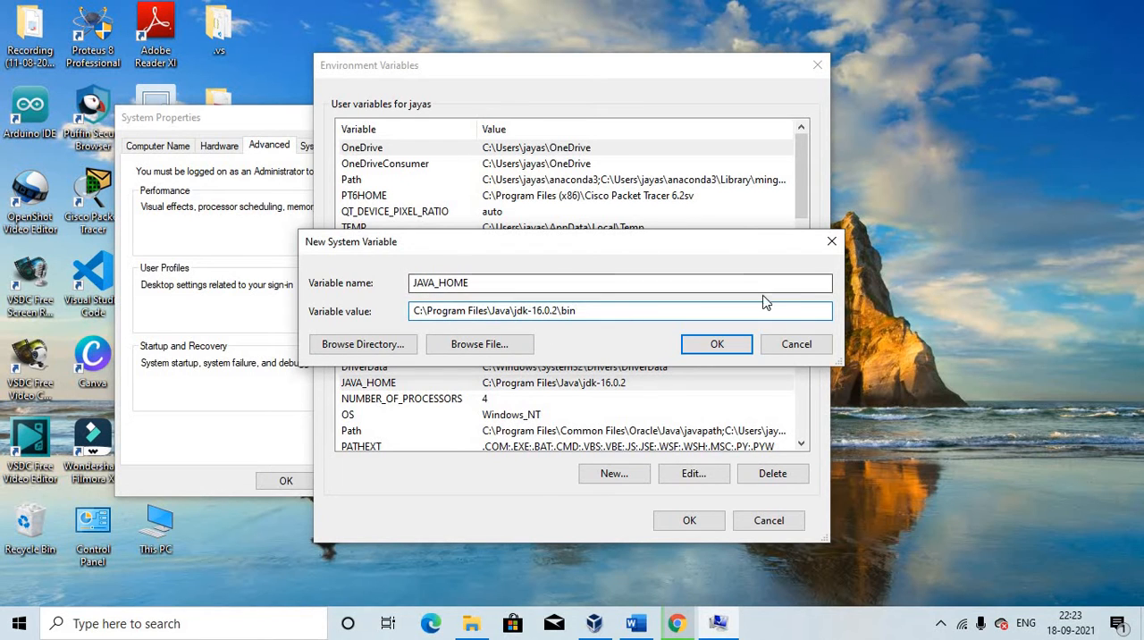
{"action": "left_click", "coordinate": [807, 347]}
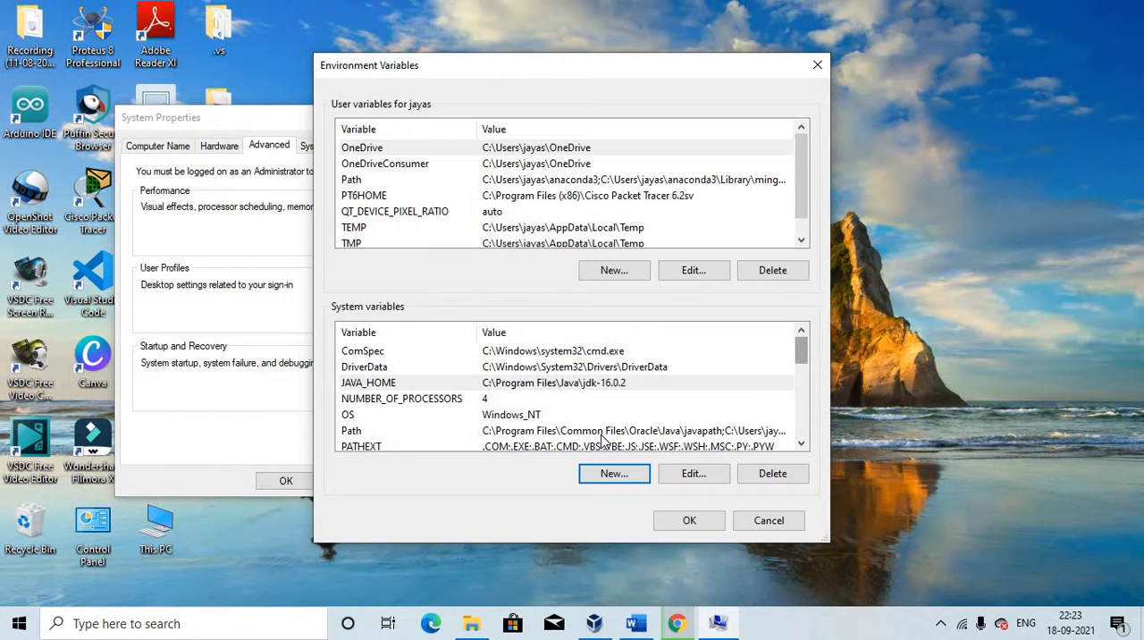
Confirm the Environment Variables dialog, close System Properties and refresh the desktop
{"action": "scroll", "coordinate": [604, 438], "scroll_direction": "down", "scroll_amount": 2}
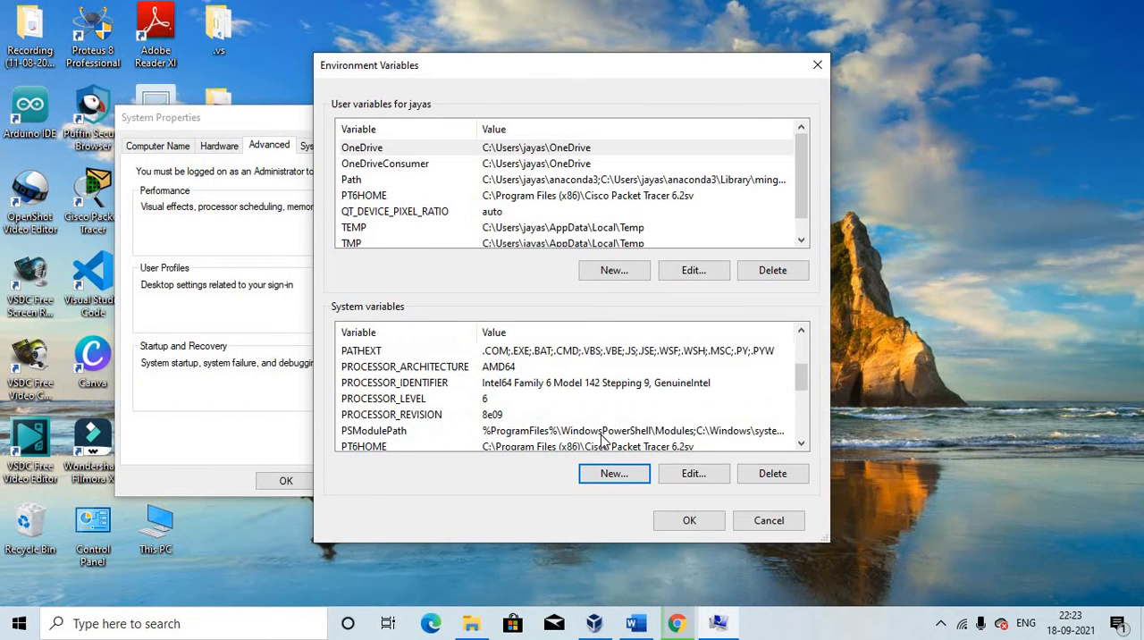
{"action": "left_click", "coordinate": [688, 524]}
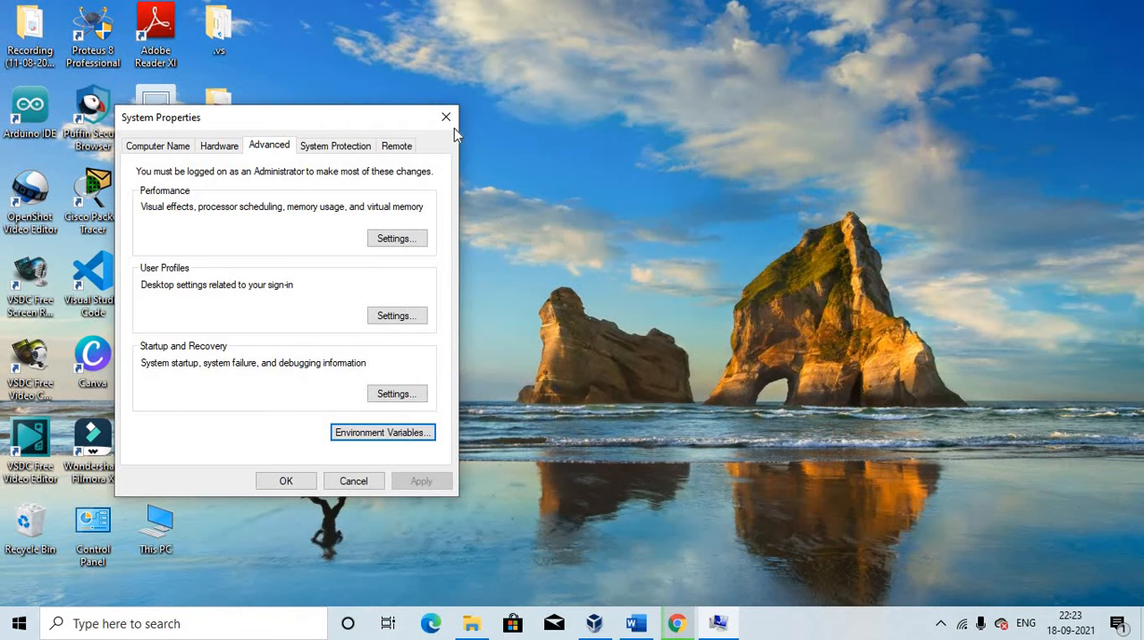
{"action": "left_click", "coordinate": [445, 117]}
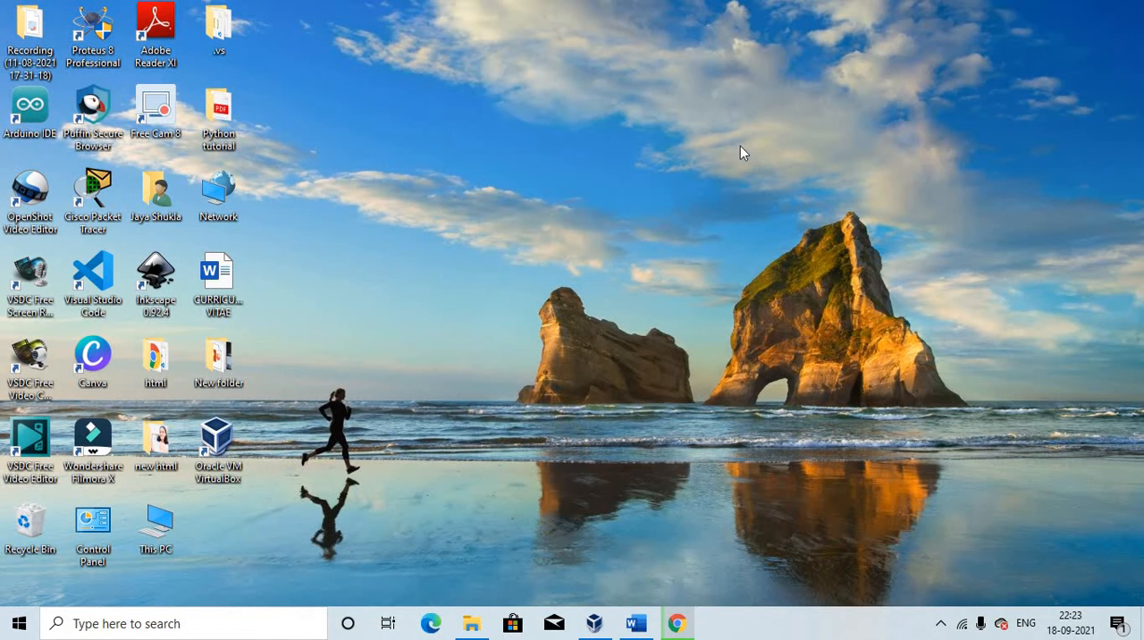
{"action": "right_click", "coordinate": [740, 145]}
{"action": "left_click", "coordinate": [786, 197]}
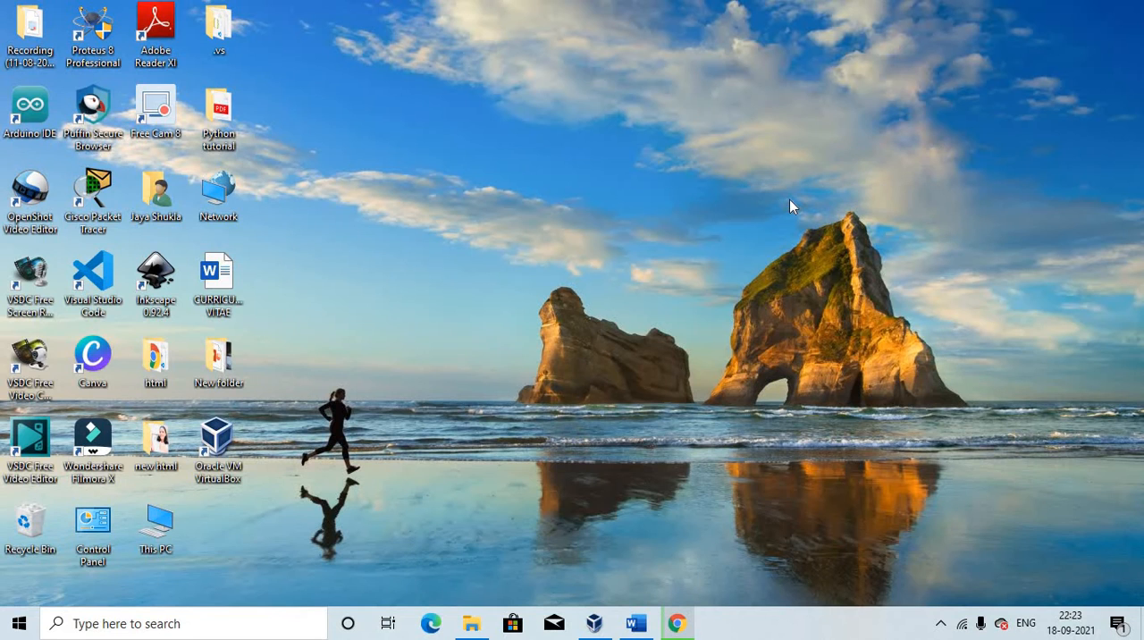
Switch to Chrome and open the Google Search shortcut in a new tab
{"action": "left_click", "coordinate": [679, 624]}
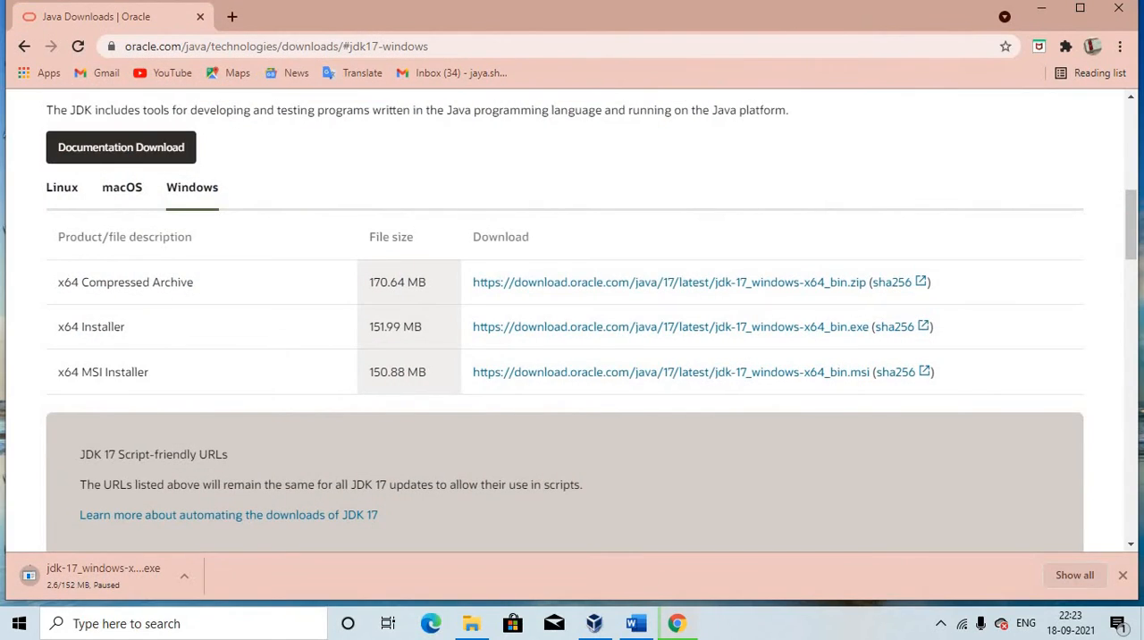
{"action": "left_click", "coordinate": [230, 16]}
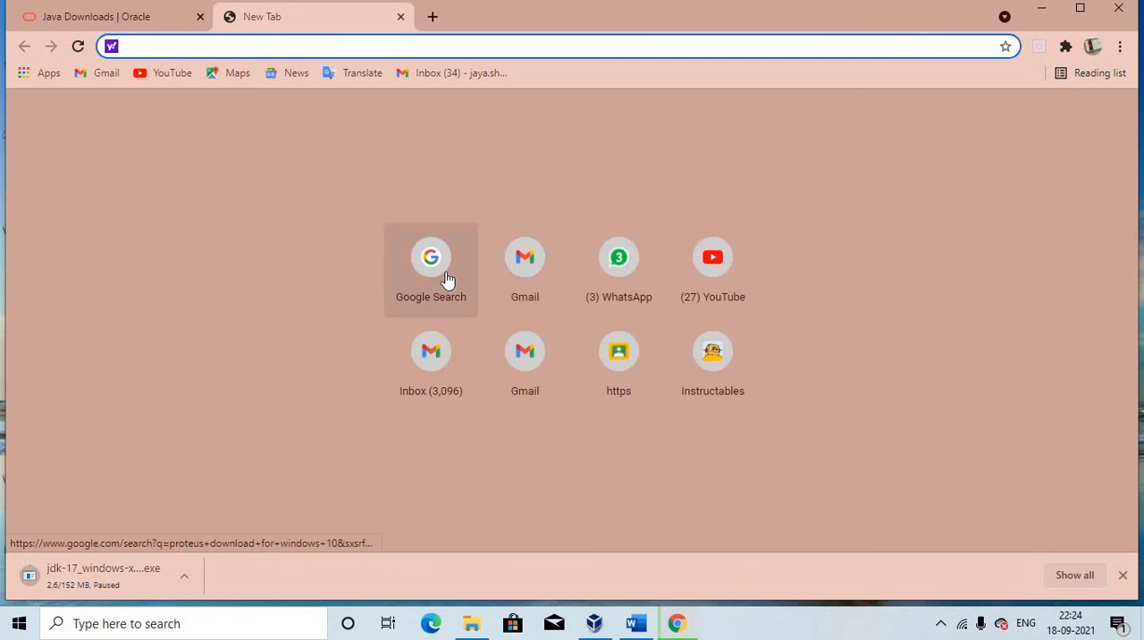
{"action": "left_click", "coordinate": [444, 277]}
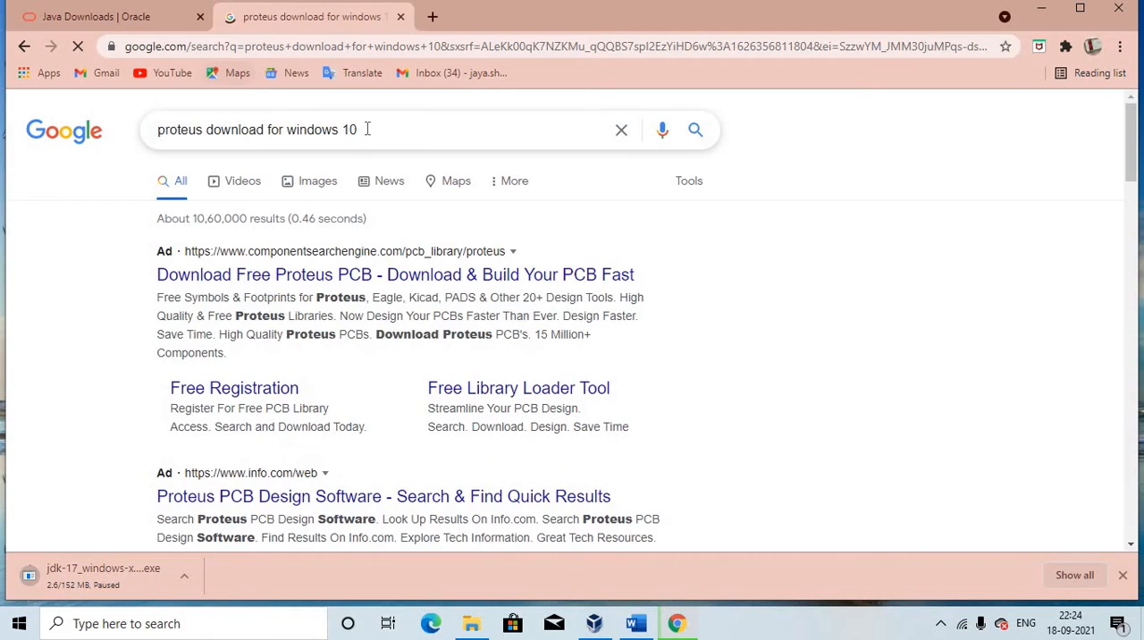
Replace the Google query with the suggested search "android studio download for windows"
{"action": "left_click", "coordinate": [372, 129]}
{"action": "key", "text": "BackSpace"}
{"action": "key", "text": "BackSpace"}
{"action": "key", "text": "BackSpace"}
{"action": "key", "text": "BackSpace"}
{"action": "key", "text": "BackSpace"}
{"action": "key", "text": "BackSpace"}
{"action": "key", "text": "BackSpace"}
{"action": "key", "text": "BackSpace"}
{"action": "key", "text": "BackSpace"}
{"action": "key", "text": "BackSpace"}
{"action": "key", "text": "BackSpace"}
{"action": "key", "text": "BackSpace"}
{"action": "key", "text": "BackSpace"}
{"action": "key", "text": "BackSpace"}
{"action": "key", "text": "BackSpace"}
{"action": "key", "text": "BackSpace"}
{"action": "key", "text": "BackSpace"}
{"action": "key", "text": "BackSpace"}
{"action": "key", "text": "BackSpace"}
{"action": "key", "text": "BackSpace"}
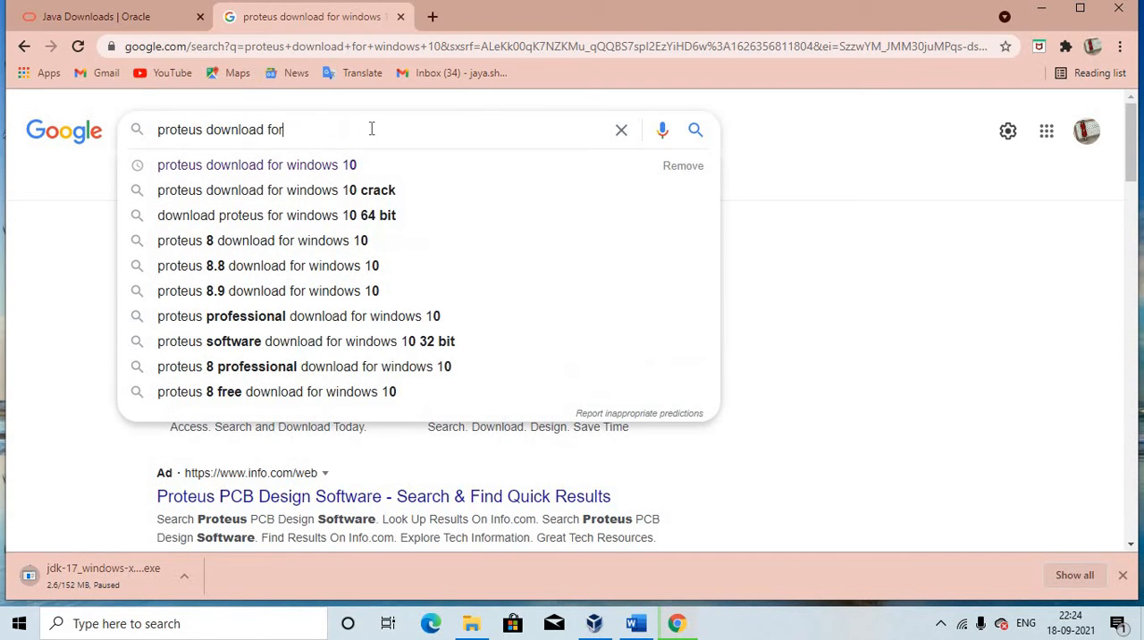
{"action": "key", "text": "BackSpace"}
{"action": "key", "text": "BackSpace"}
{"action": "key", "text": "BackSpace"}
{"action": "key", "text": "BackSpace"}
{"action": "key", "text": "BackSpace"}
{"action": "type", "text": "AN"}
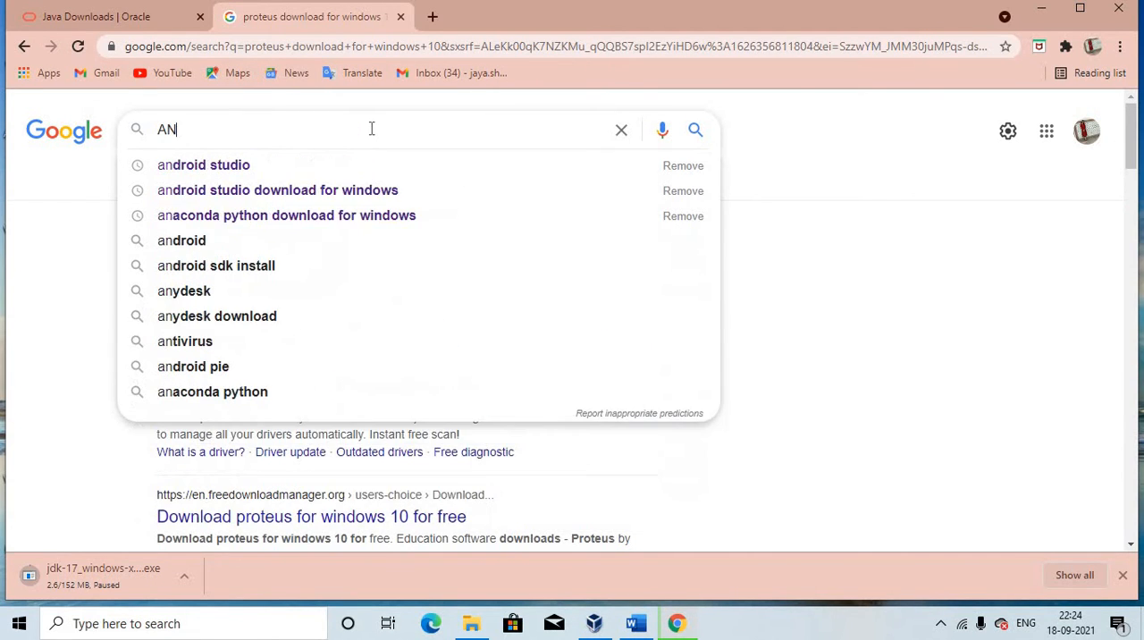
{"action": "left_click", "coordinate": [317, 191]}
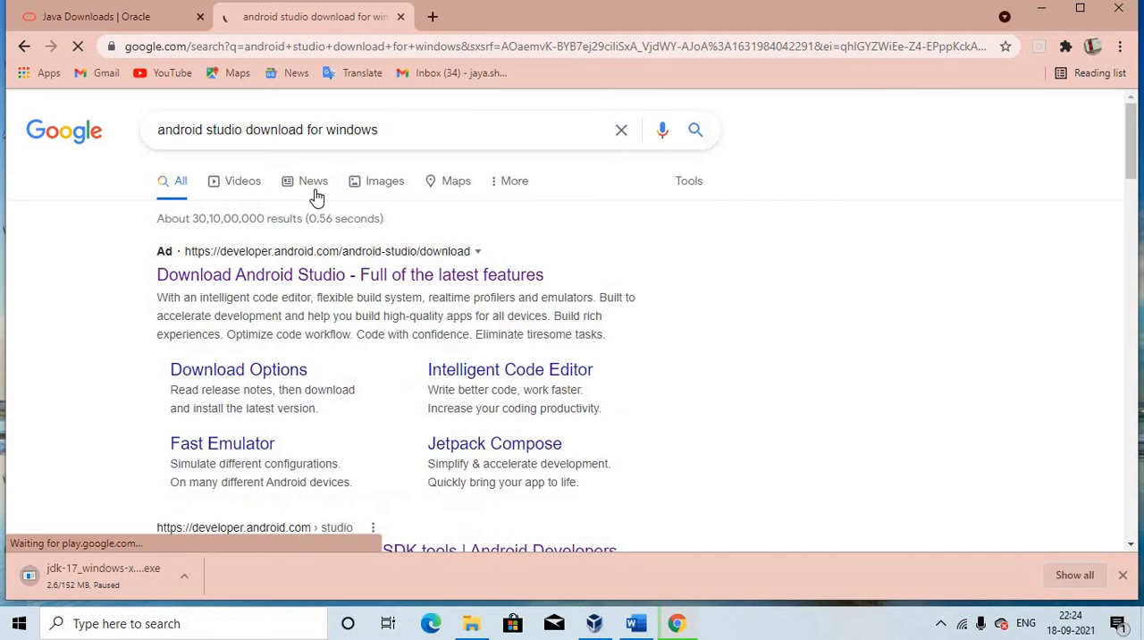
Open the developer.android.com result "Download Android Studio and SDK tools" and request the Android Studio download
{"action": "scroll", "coordinate": [329, 315], "scroll_direction": "down", "scroll_amount": 3}
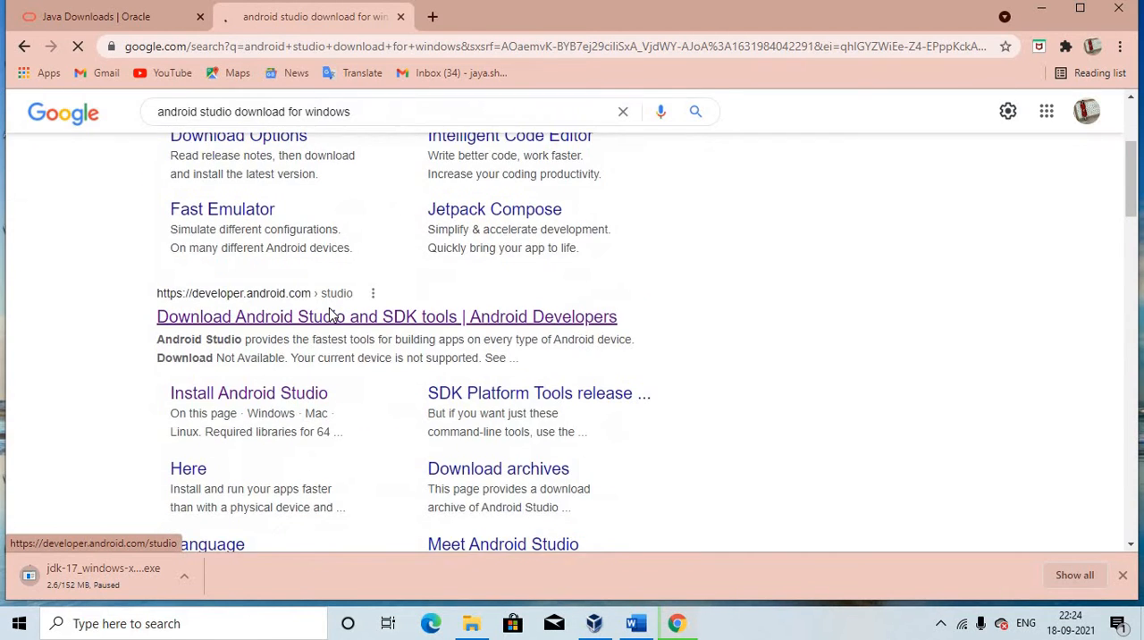
{"action": "scroll", "coordinate": [276, 306], "scroll_direction": "down", "scroll_amount": 5}
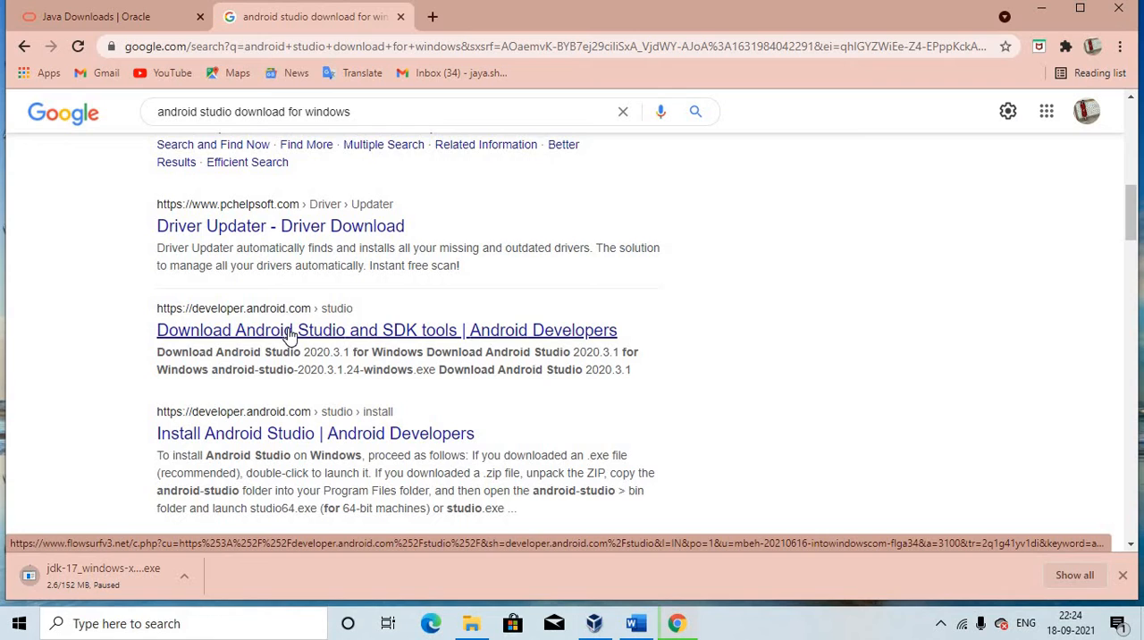
{"action": "left_click", "coordinate": [289, 331]}
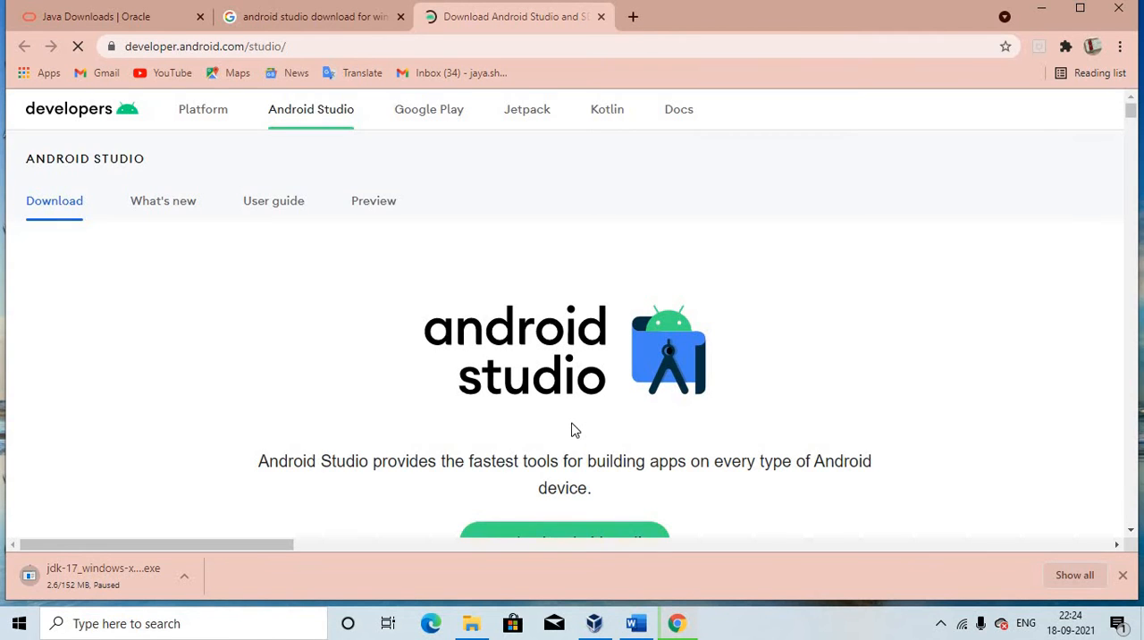
{"action": "scroll", "coordinate": [572, 429], "scroll_direction": "down", "scroll_amount": 3}
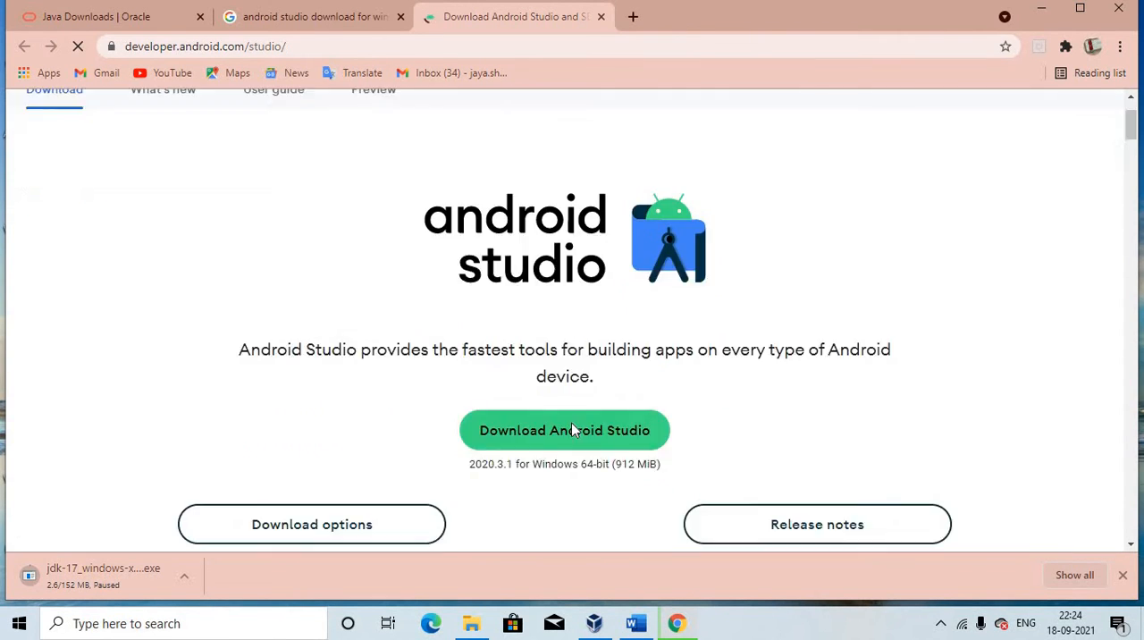
{"action": "left_click", "coordinate": [543, 342]}
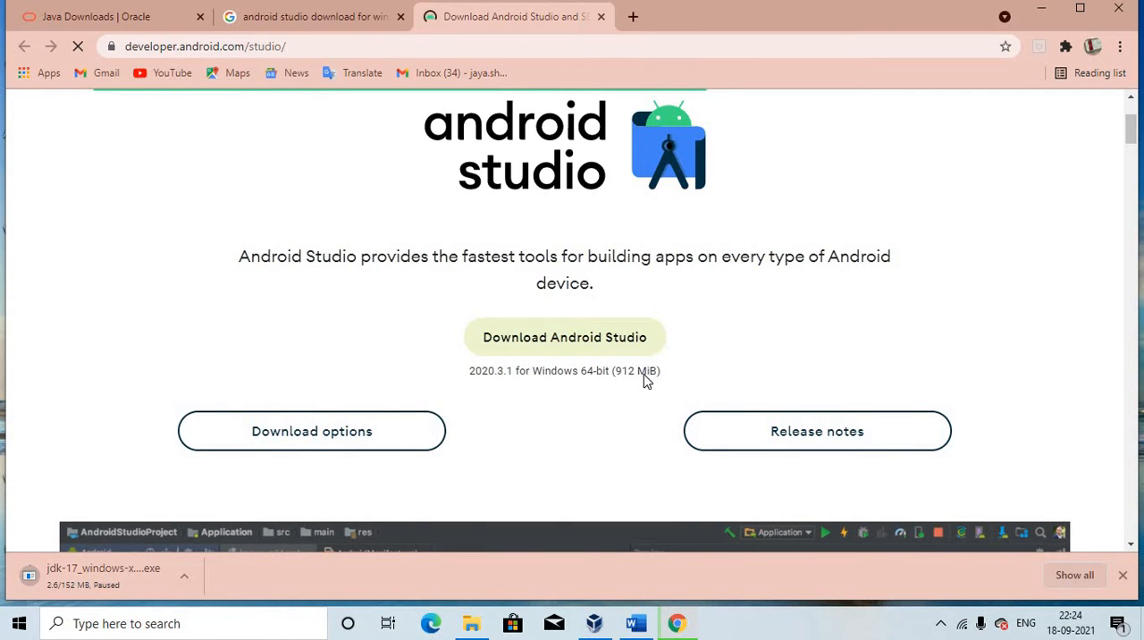
Go through the Android SDK license agreement and agree to its terms and conditions
{"action": "scroll", "coordinate": [646, 380], "scroll_direction": "down", "scroll_amount": 10}
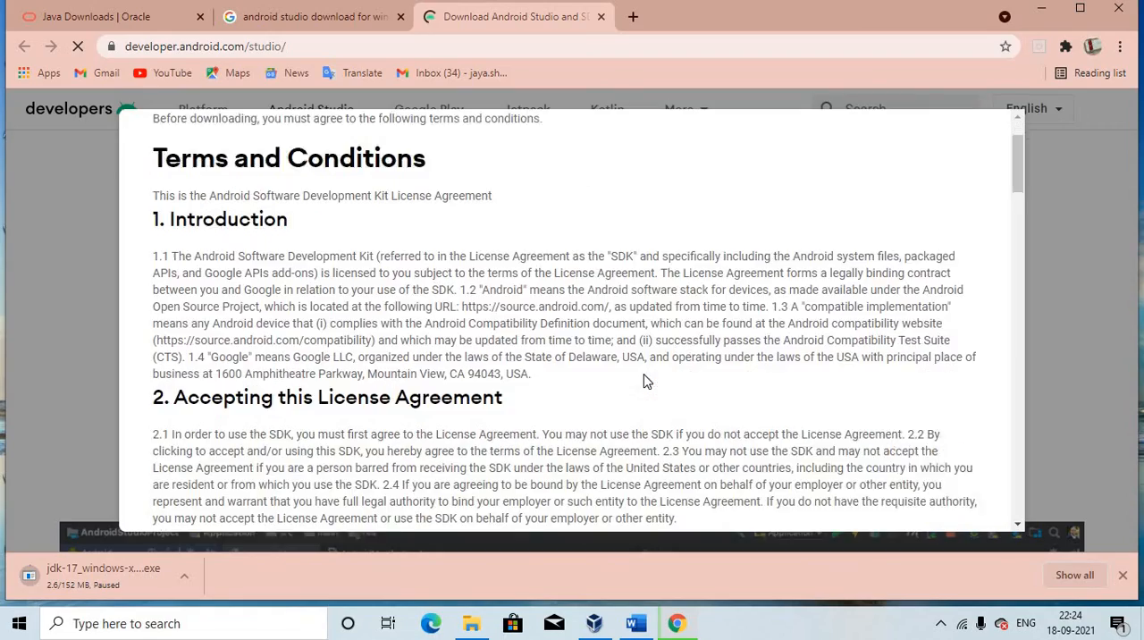
{"action": "scroll", "coordinate": [646, 376], "scroll_direction": "down", "scroll_amount": 6}
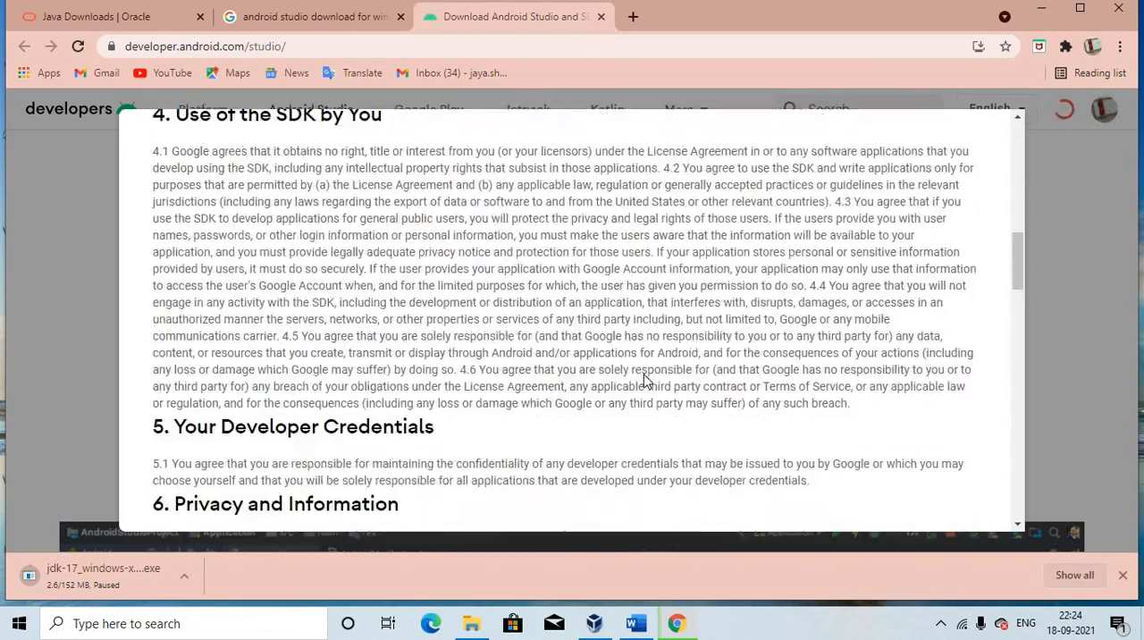
{"action": "scroll", "coordinate": [647, 382], "scroll_direction": "down", "scroll_amount": 12}
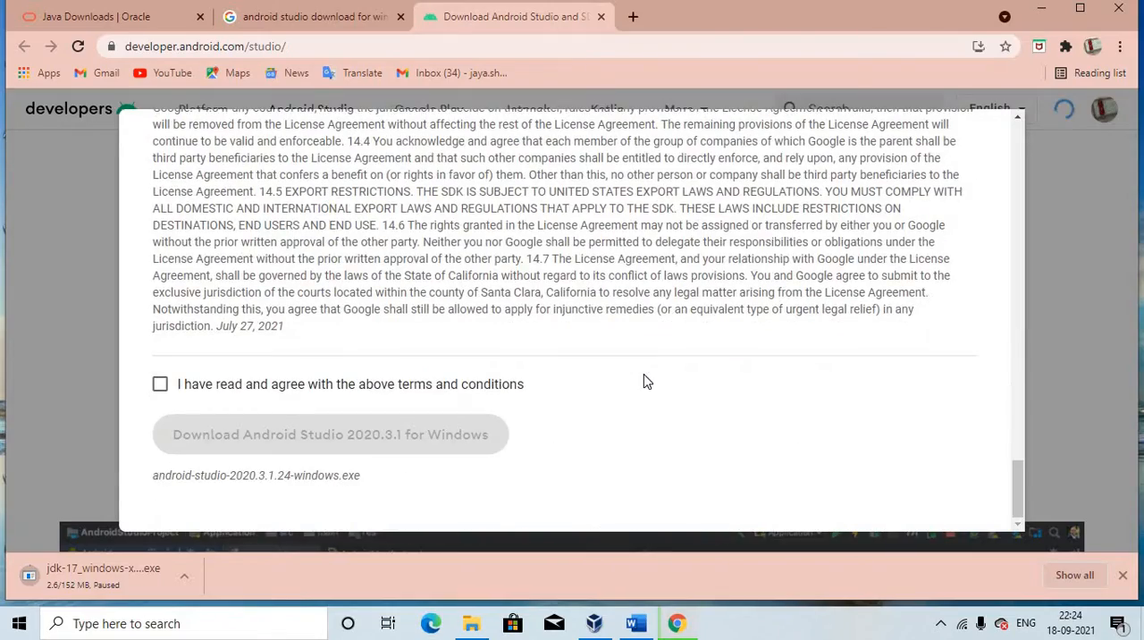
{"action": "scroll", "coordinate": [647, 382], "scroll_direction": "up", "scroll_amount": 3}
{"action": "scroll", "coordinate": [645, 375], "scroll_direction": "down", "scroll_amount": 2}
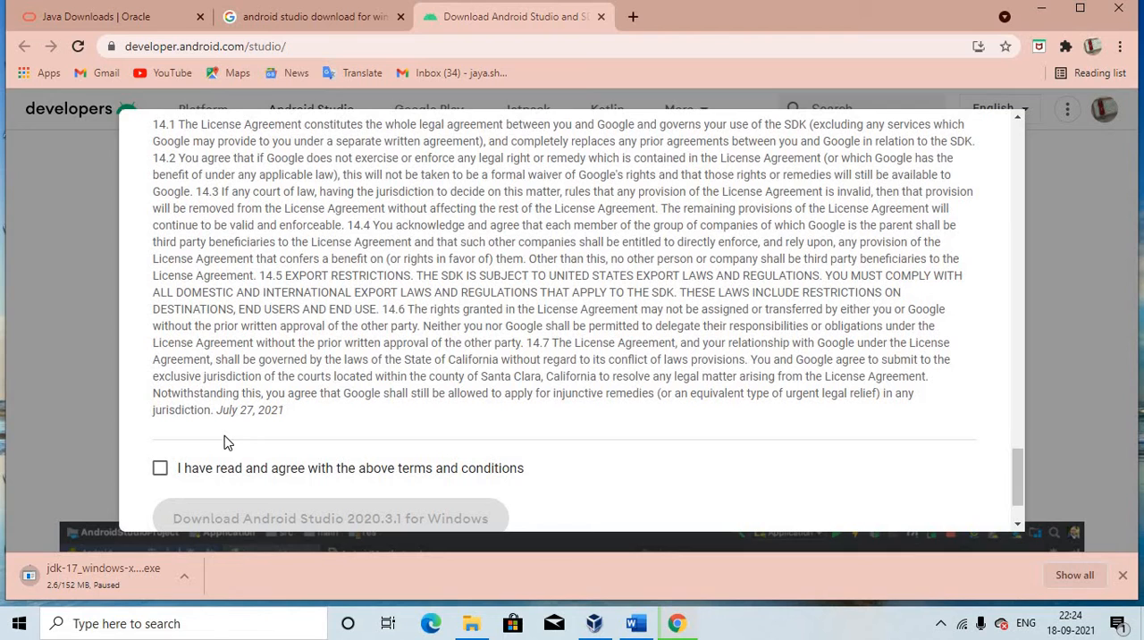
{"action": "left_click", "coordinate": [158, 470]}
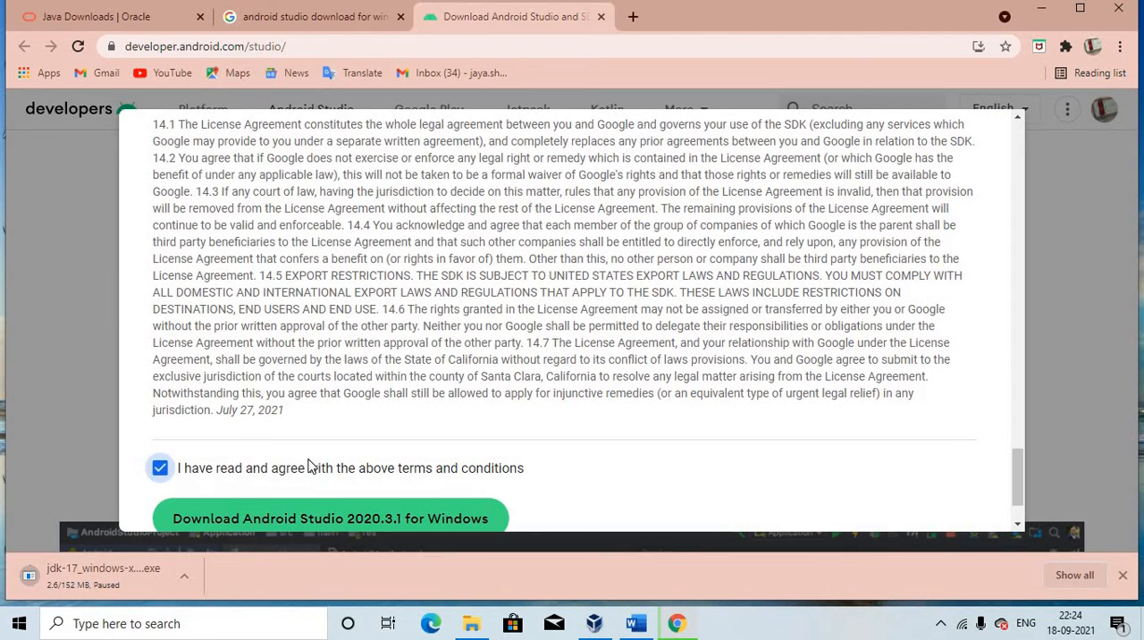
Start downloading Android Studio 2020.3.1 for Windows and pause the download
{"action": "scroll", "coordinate": [309, 467], "scroll_direction": "down", "scroll_amount": 2}
{"action": "left_click", "coordinate": [279, 446]}
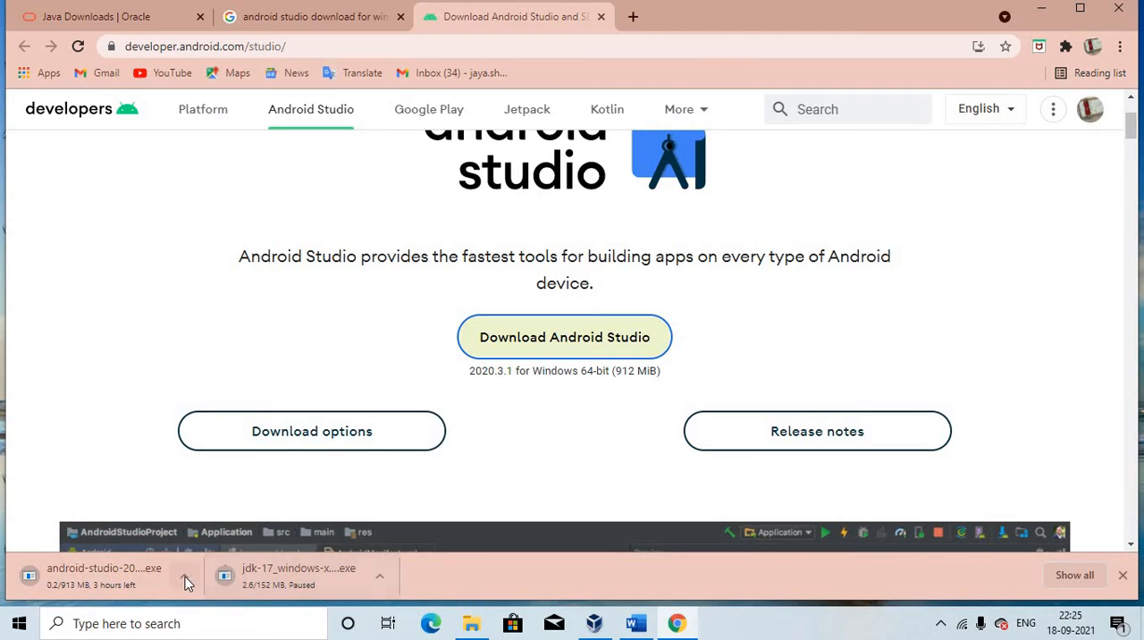
{"action": "left_click", "coordinate": [184, 578]}
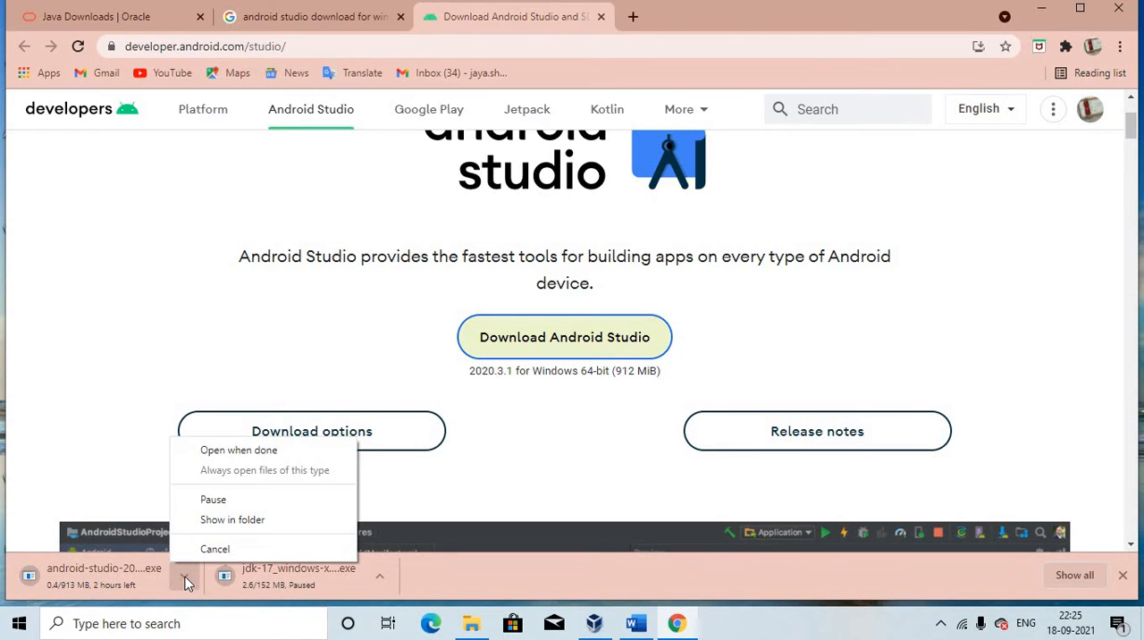
{"action": "left_click", "coordinate": [235, 501]}
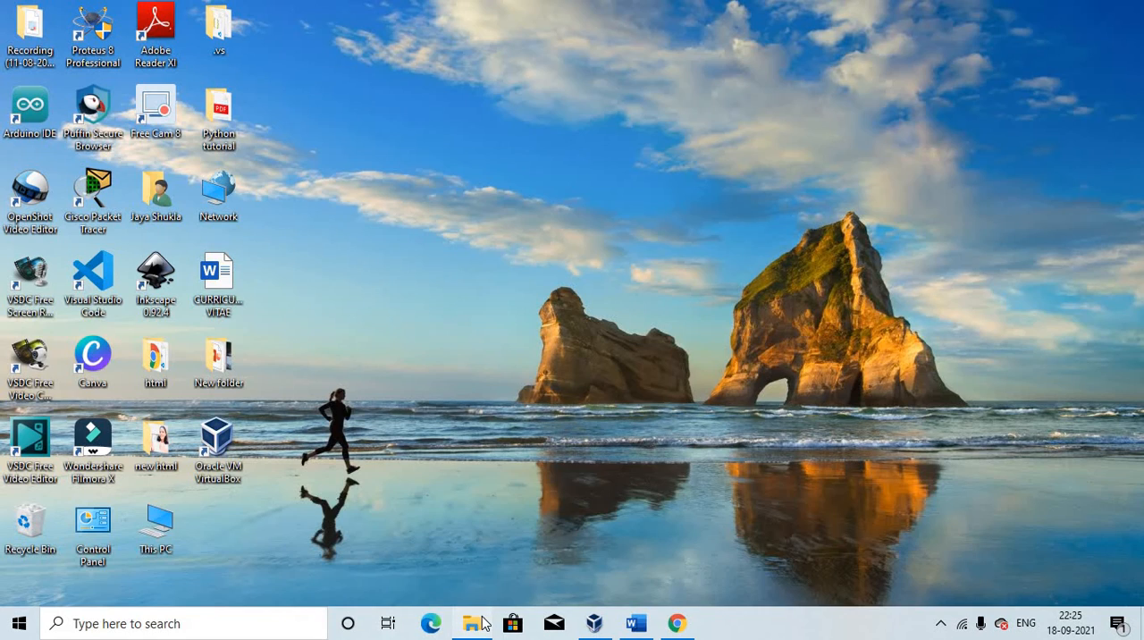
Run the android-studio-2020.3.1.24-windows (1) installer from the Downloads folder and minimize File Explorer
{"action": "left_click", "coordinate": [474, 622]}
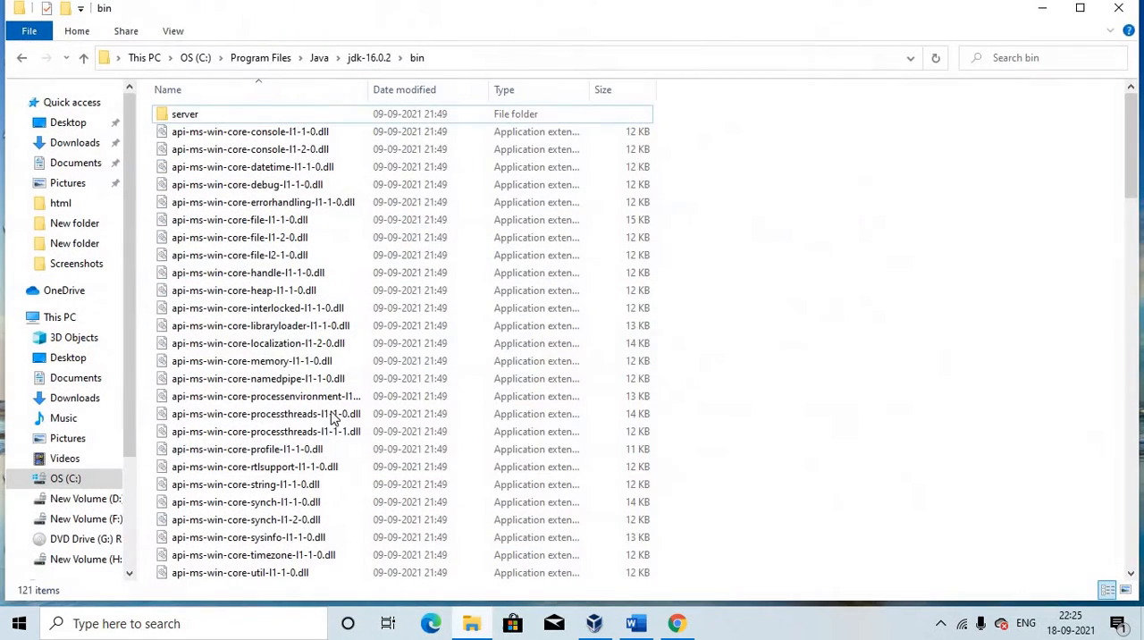
{"action": "left_click", "coordinate": [23, 58]}
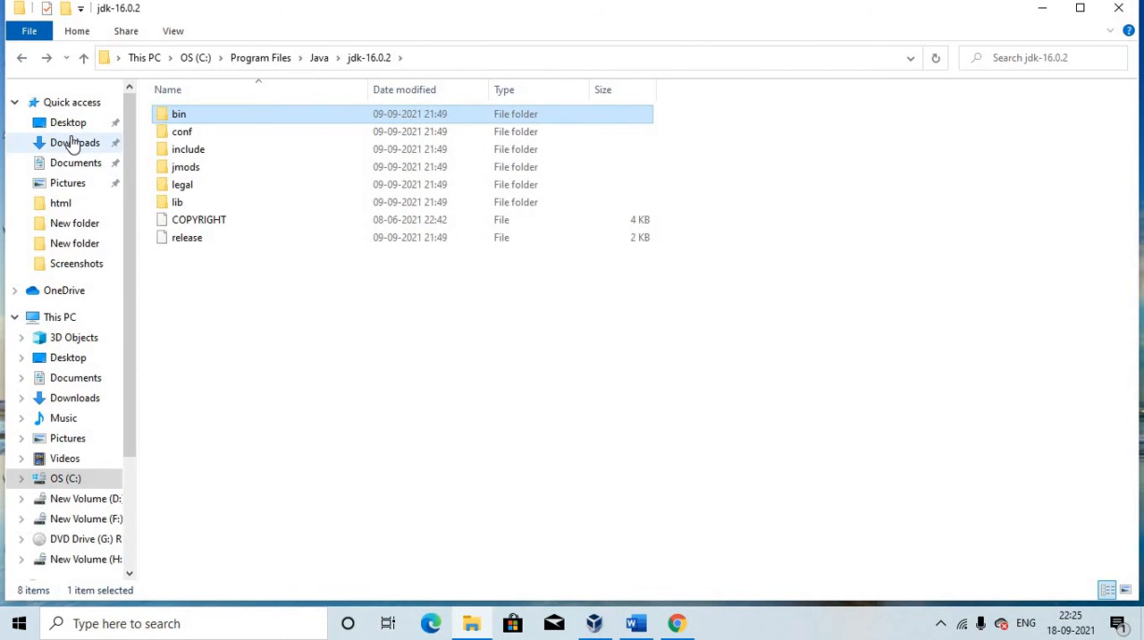
{"action": "left_click", "coordinate": [74, 143]}
{"action": "scroll", "coordinate": [241, 217], "scroll_direction": "down", "scroll_amount": 2}
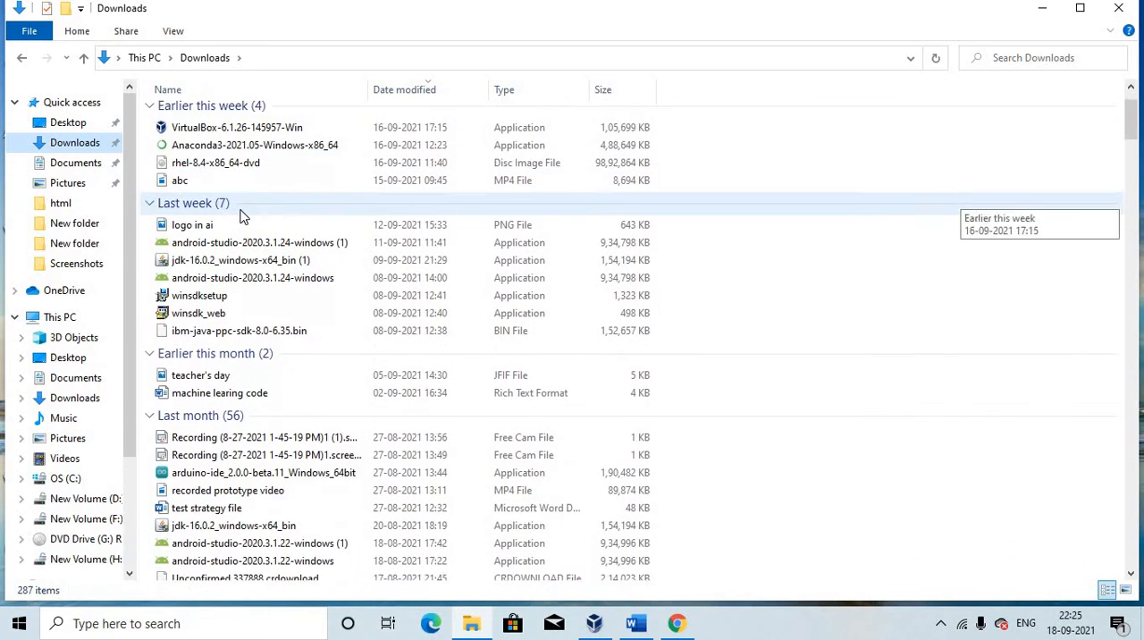
{"action": "double_click", "coordinate": [308, 241]}
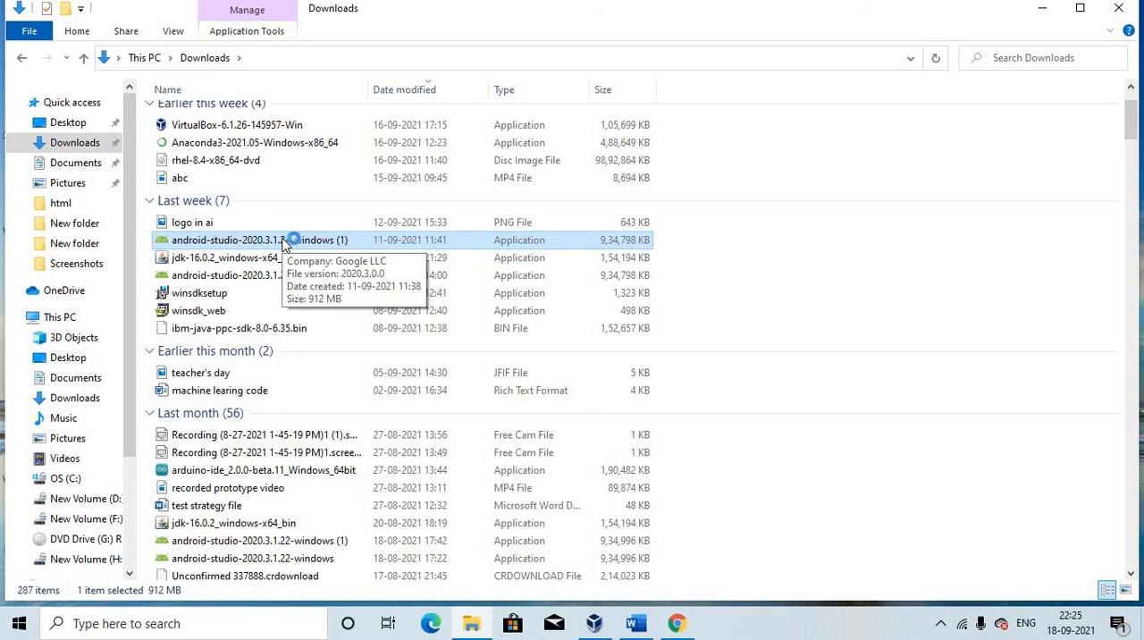
{"action": "left_click", "coordinate": [1042, 11]}
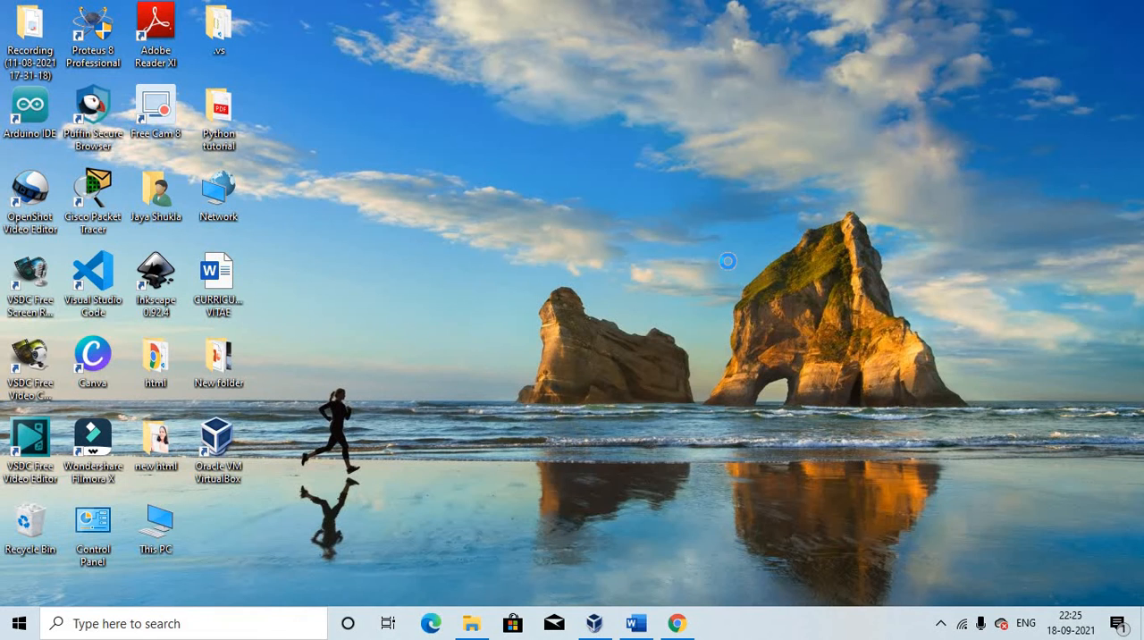
{"action": "right_click", "coordinate": [768, 307]}
{"action": "left_click", "coordinate": [773, 313]}
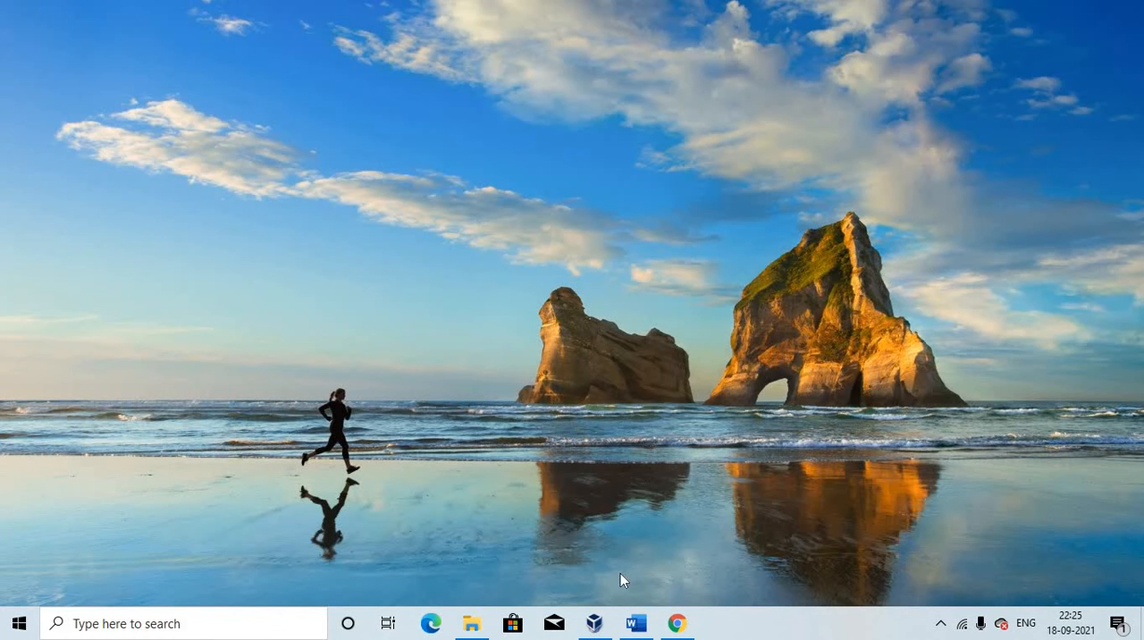
{"action": "left_click", "coordinate": [677, 623]}
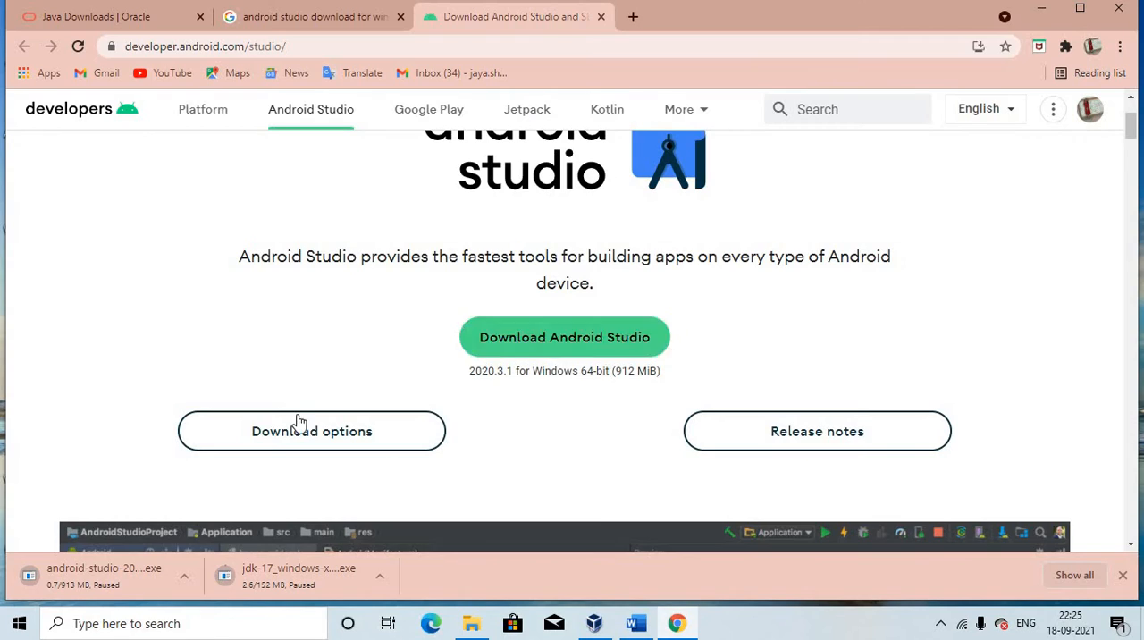
Return to the Downloads folder in File Explorer and select the android-studio-2020.3.1.22-windows (1) installer
{"action": "left_click", "coordinate": [472, 626]}
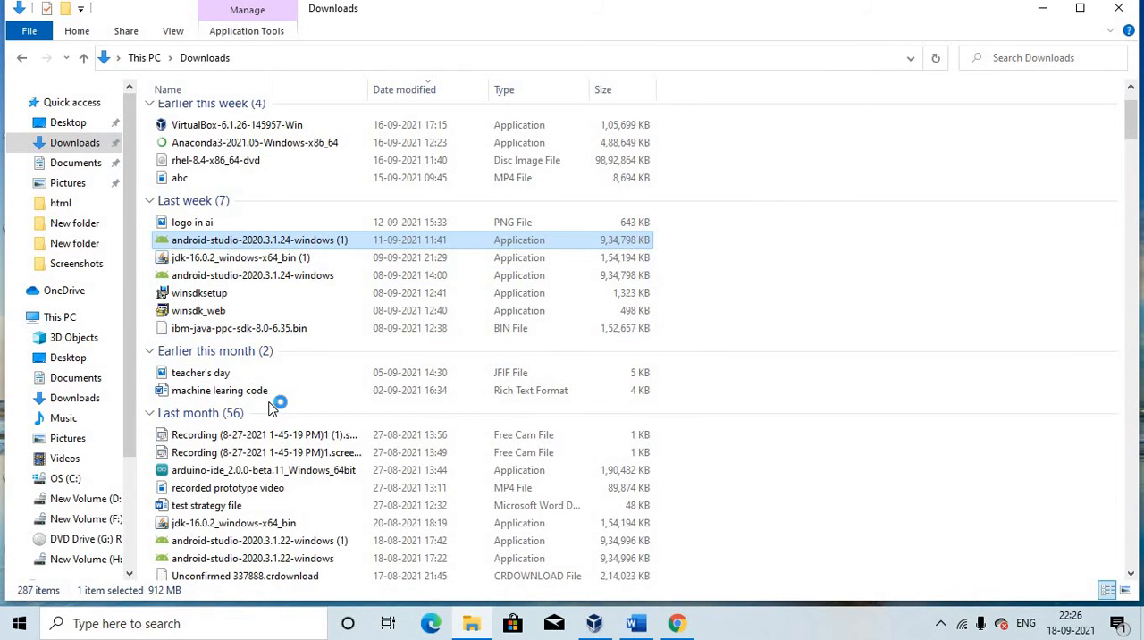
{"action": "scroll", "coordinate": [272, 407], "scroll_direction": "down", "scroll_amount": 2}
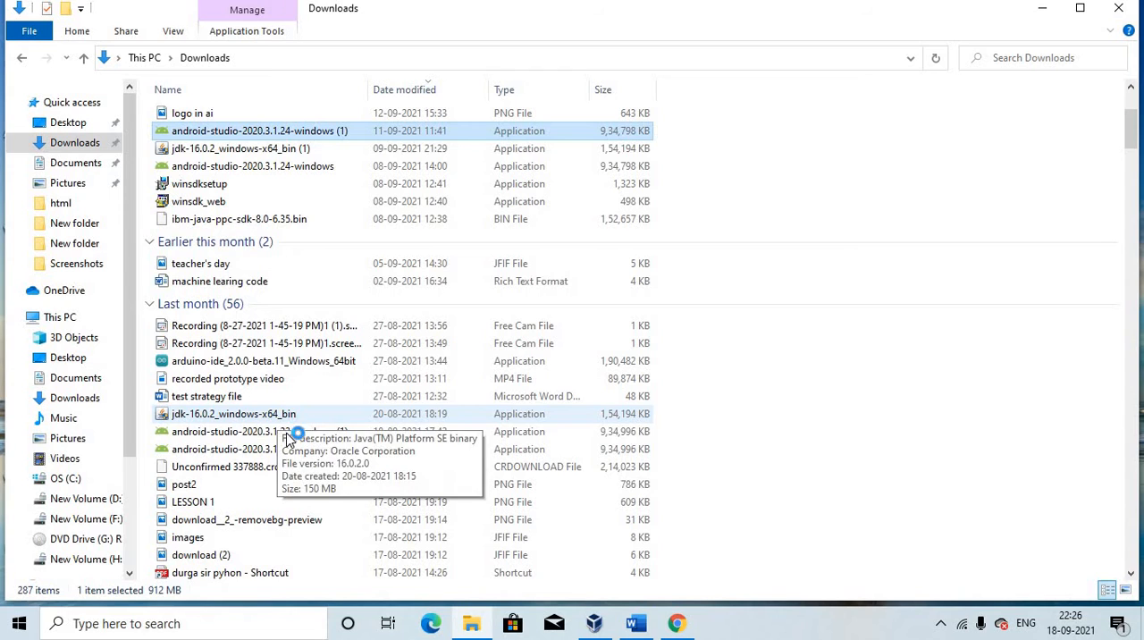
{"action": "left_click", "coordinate": [291, 433]}
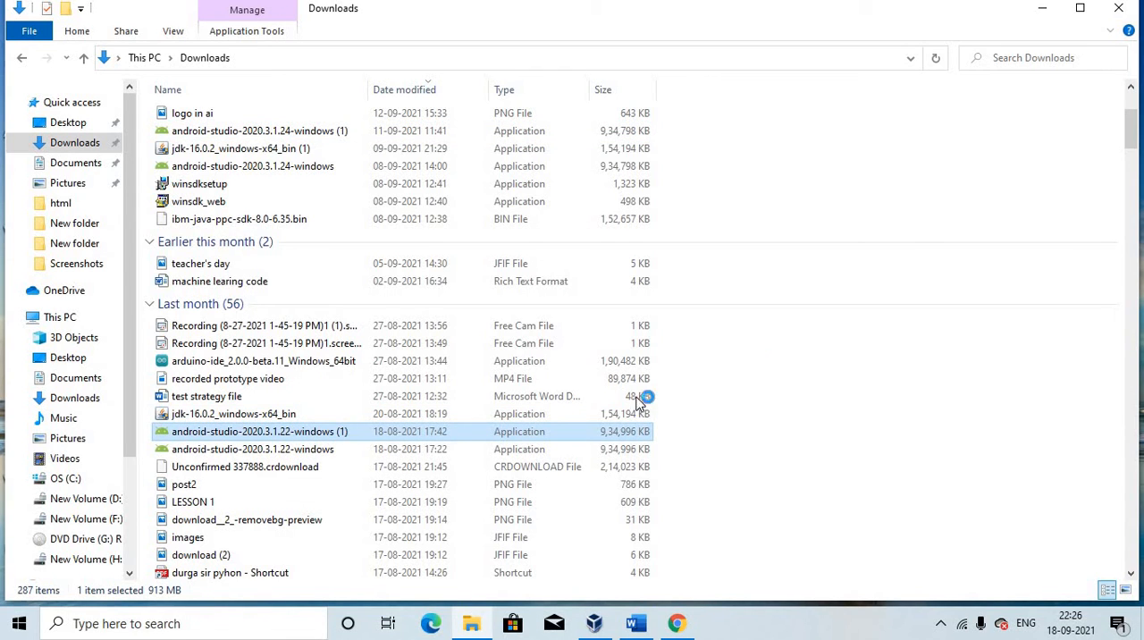
Clear the file selection and minimize the File Explorer and Chrome windows, leaving the Android Studio setup on the desktop
{"action": "left_click", "coordinate": [766, 367]}
{"action": "right_click", "coordinate": [767, 367]}
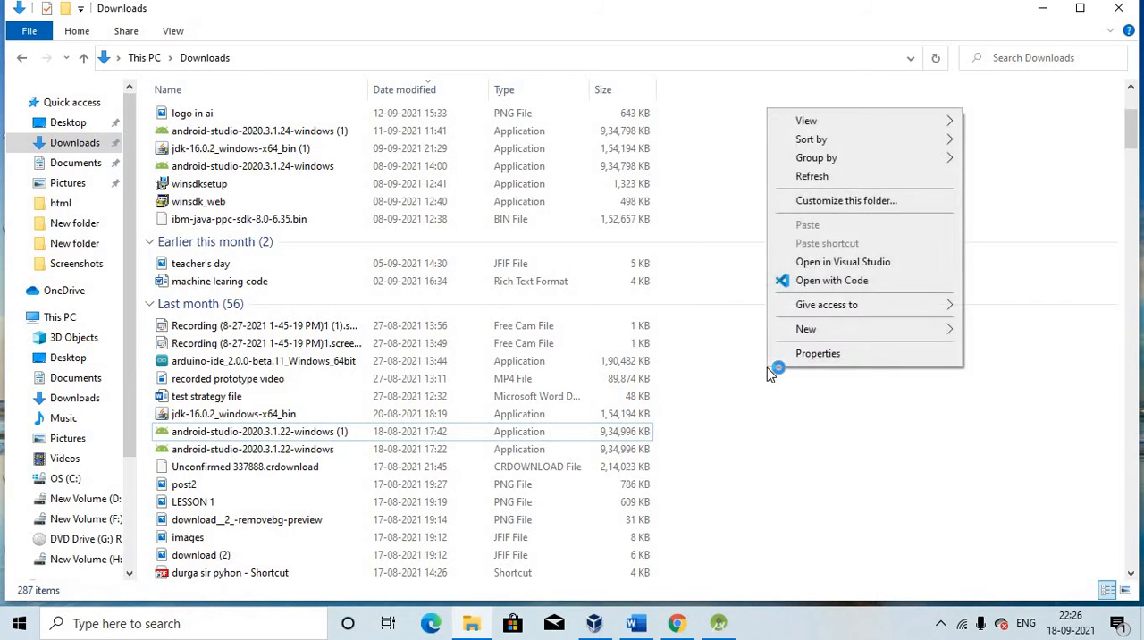
{"action": "key", "text": "Escape"}
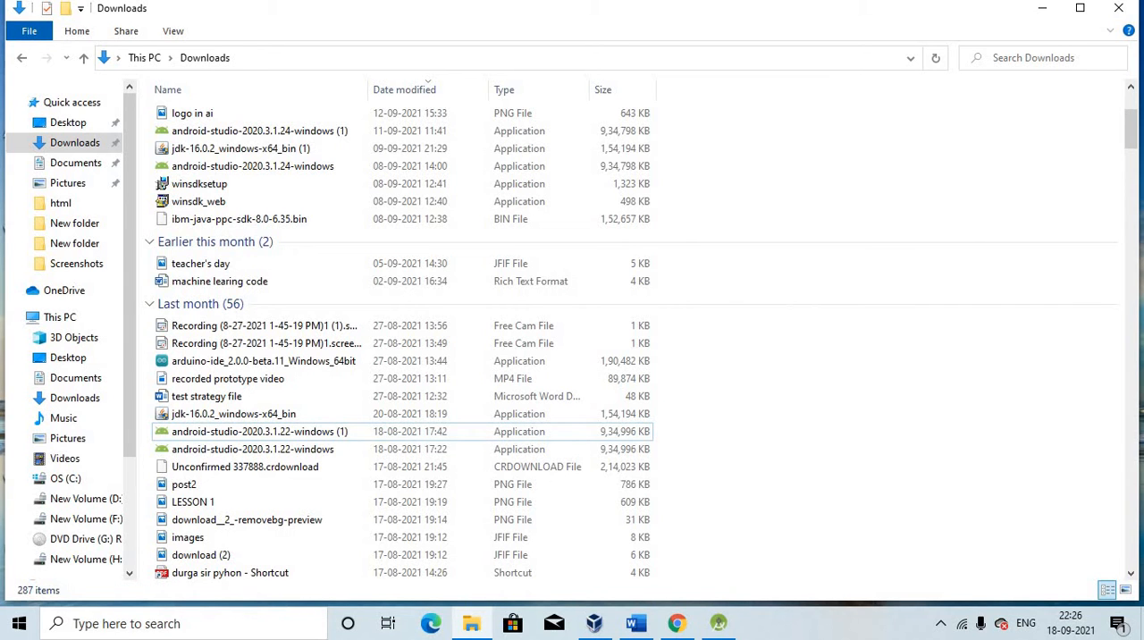
{"action": "left_click", "coordinate": [1044, 10]}
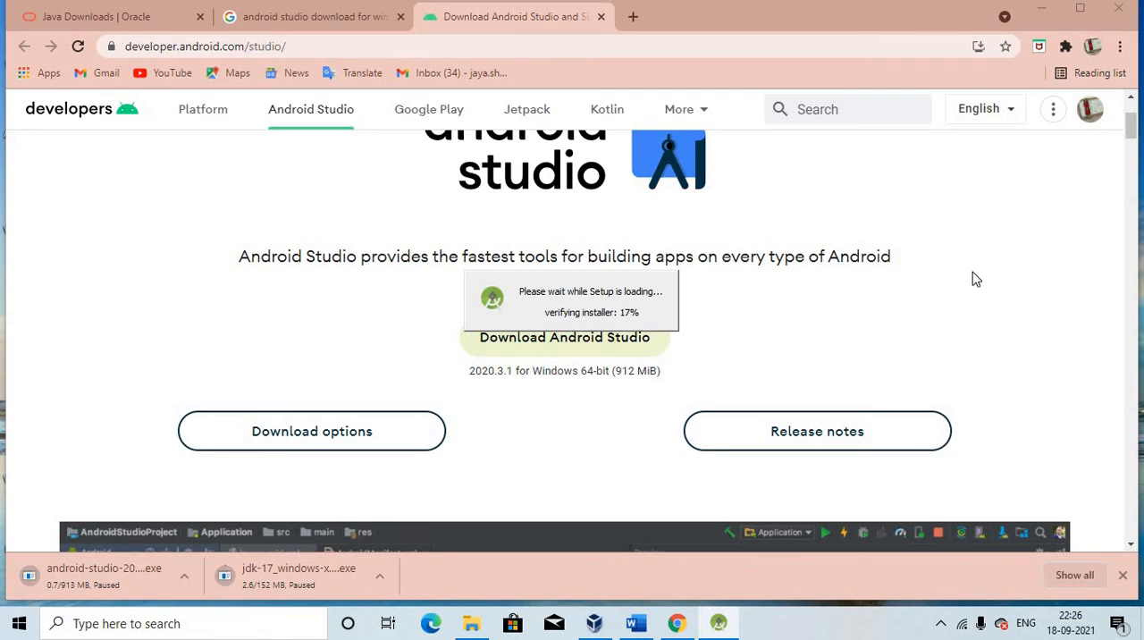
{"action": "left_click", "coordinate": [1046, 10]}
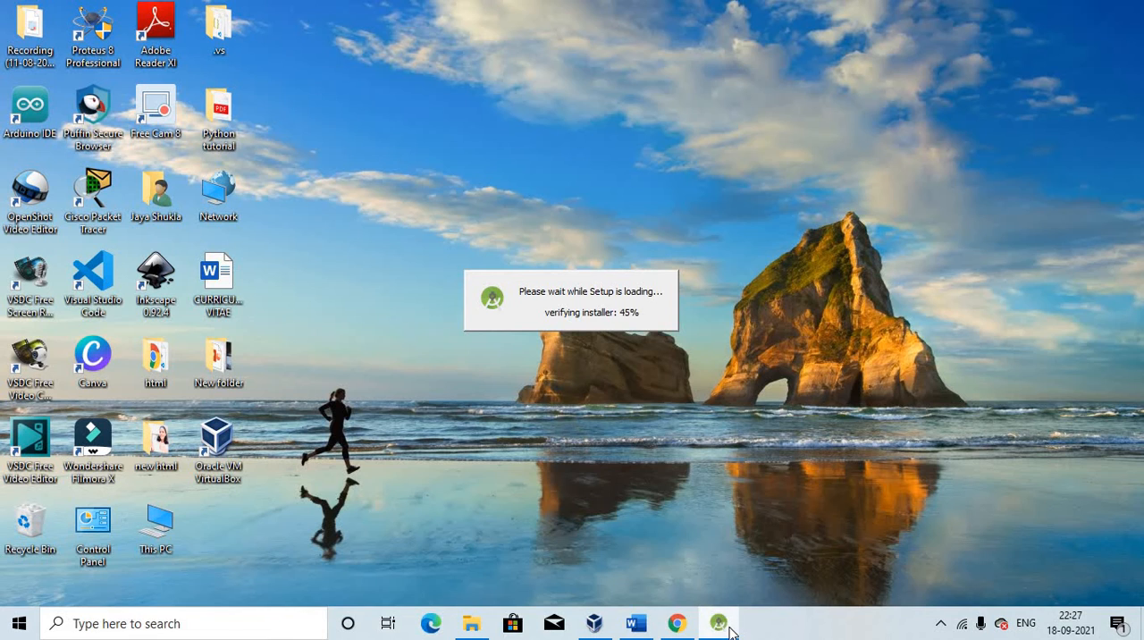
Switch to the Word document "How to install Android studio" and review its installation steps, missing SDK fix and SDK Problem picture
{"action": "mouse_move", "coordinate": [731, 630]}
{"action": "left_click", "coordinate": [636, 622]}
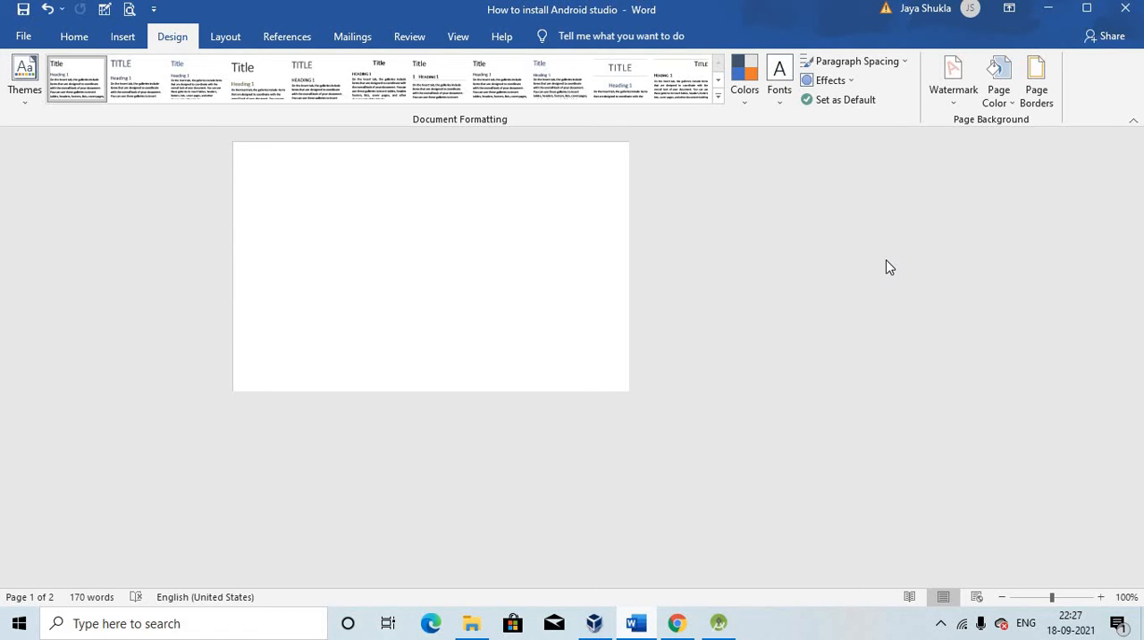
{"action": "left_click", "coordinate": [1048, 8]}
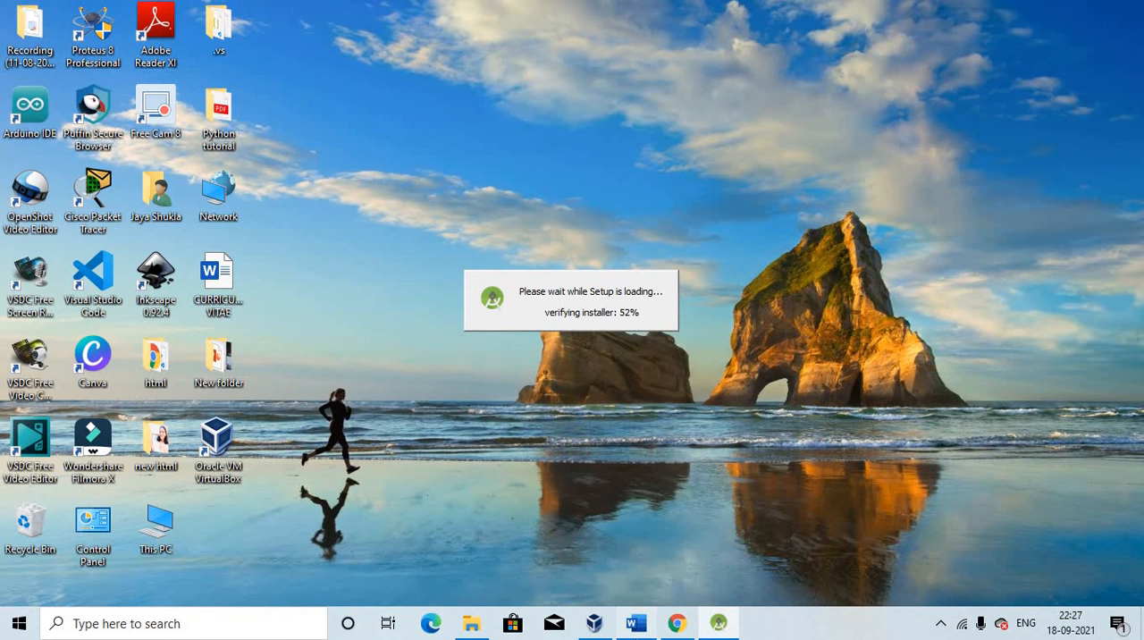
{"action": "left_click", "coordinate": [635, 623]}
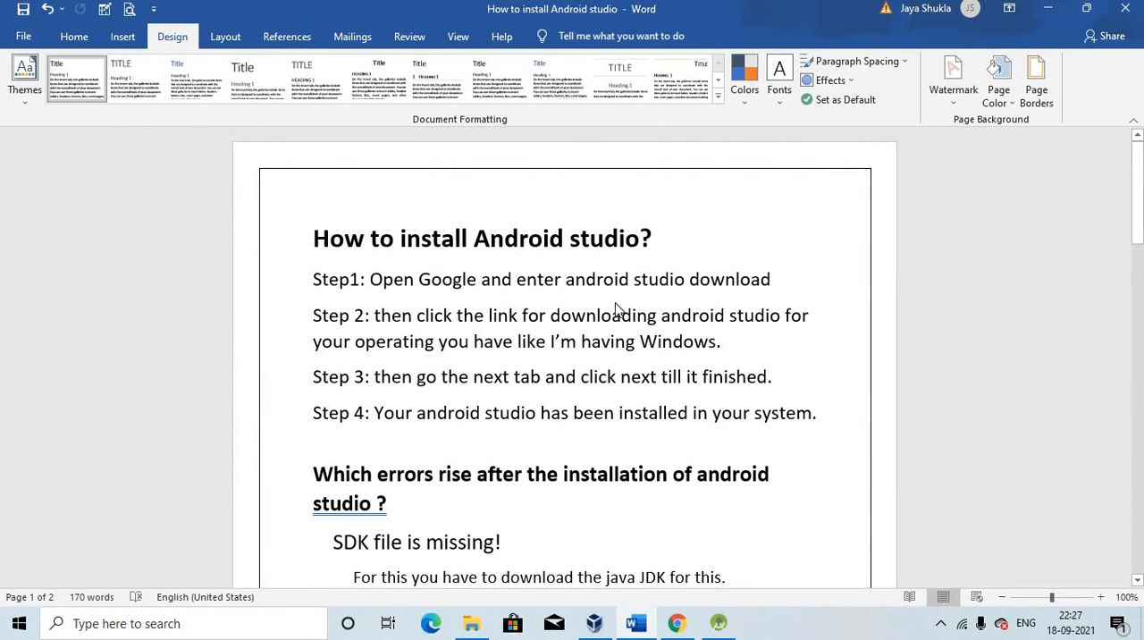
{"action": "scroll", "coordinate": [616, 304], "scroll_direction": "down", "scroll_amount": 3}
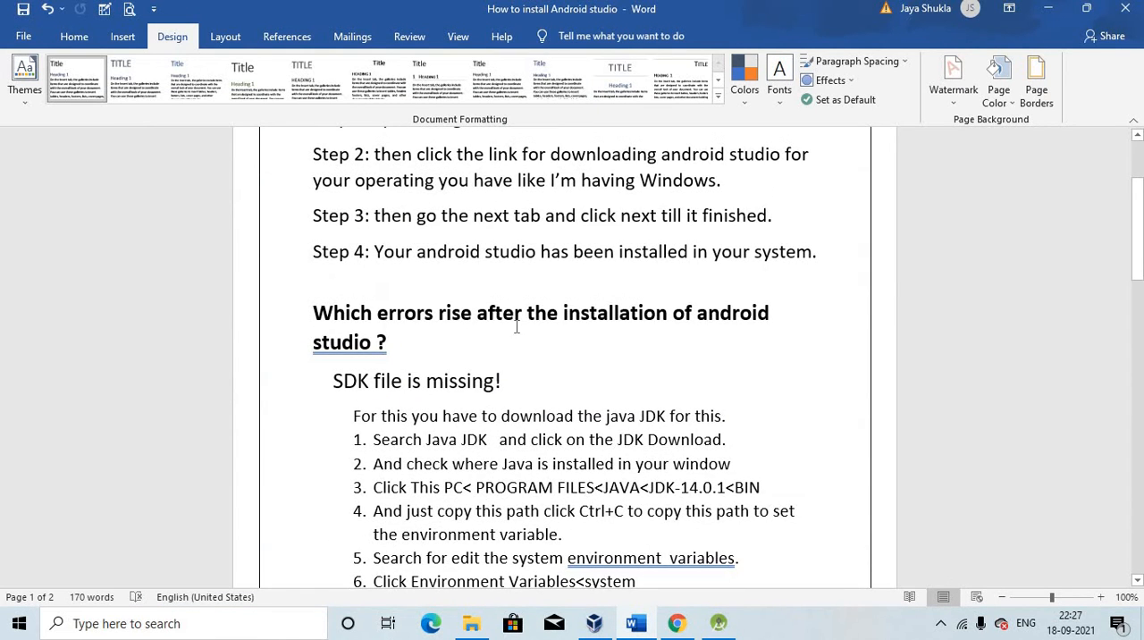
{"action": "scroll", "coordinate": [528, 357], "scroll_direction": "up", "scroll_amount": 3}
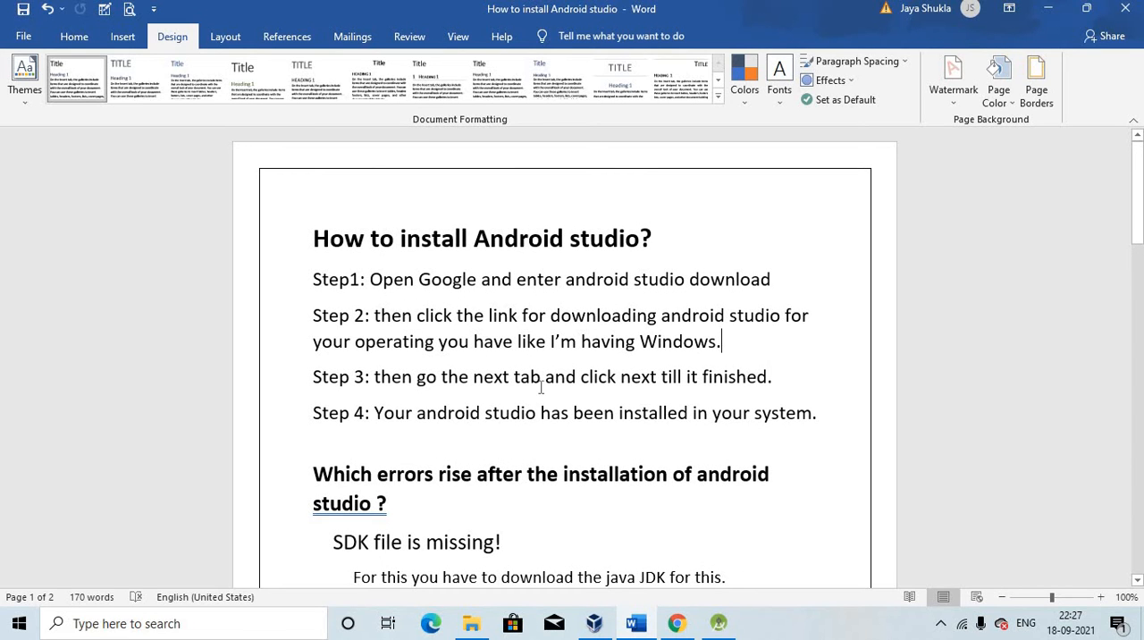
{"action": "scroll", "coordinate": [689, 413], "scroll_direction": "down", "scroll_amount": 3}
{"action": "scroll", "coordinate": [689, 420], "scroll_direction": "down", "scroll_amount": 2}
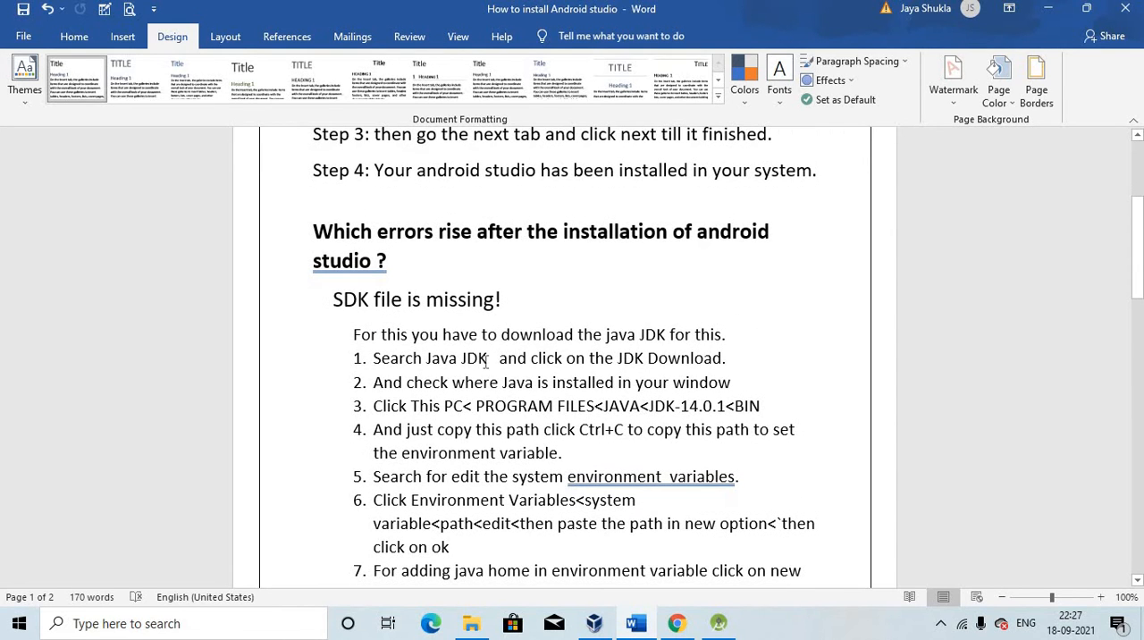
{"action": "scroll", "coordinate": [545, 333], "scroll_direction": "down", "scroll_amount": 2}
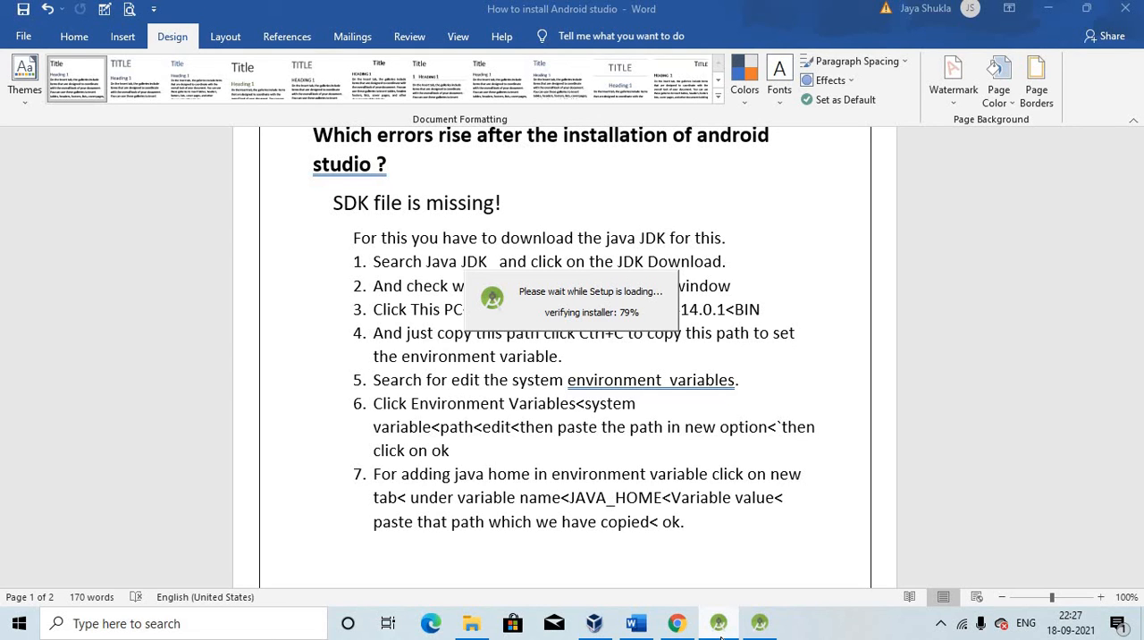
{"action": "scroll", "coordinate": [766, 476], "scroll_direction": "down", "scroll_amount": 10}
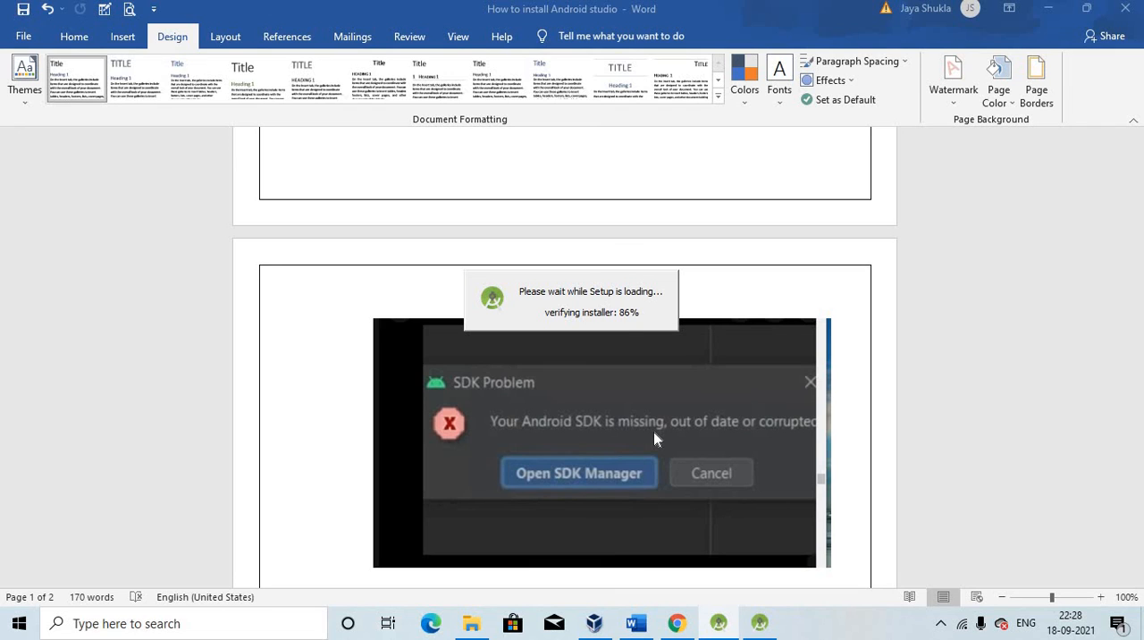
{"action": "scroll", "coordinate": [653, 431], "scroll_direction": "up", "scroll_amount": 6}
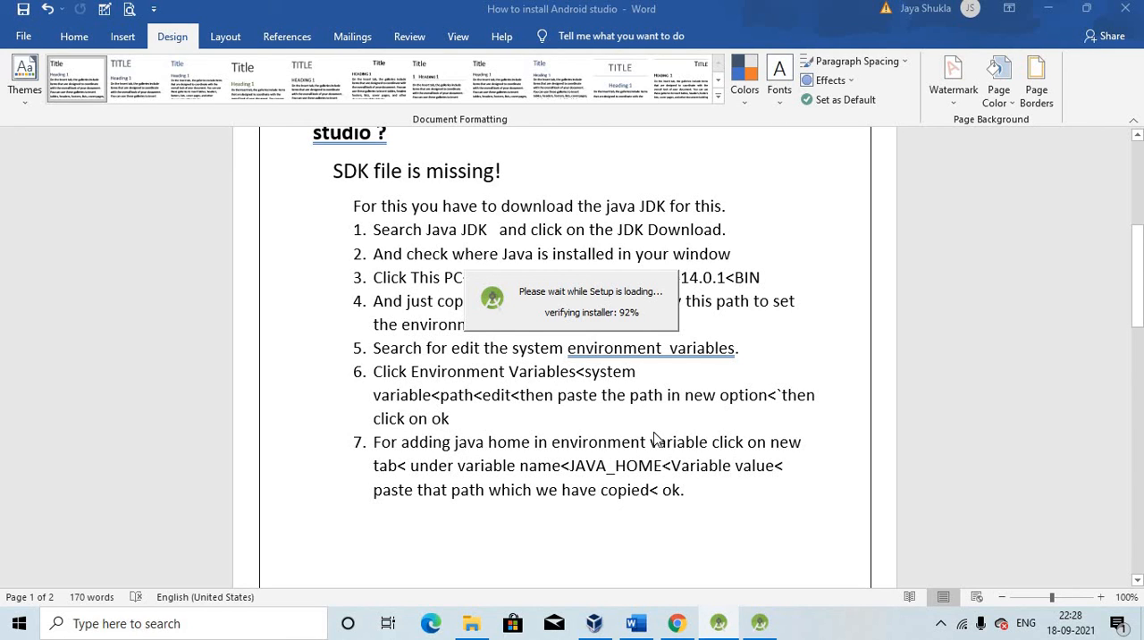
Minimize Word and check the verification progress of the Android Studio installers
{"action": "left_click", "coordinate": [763, 631]}
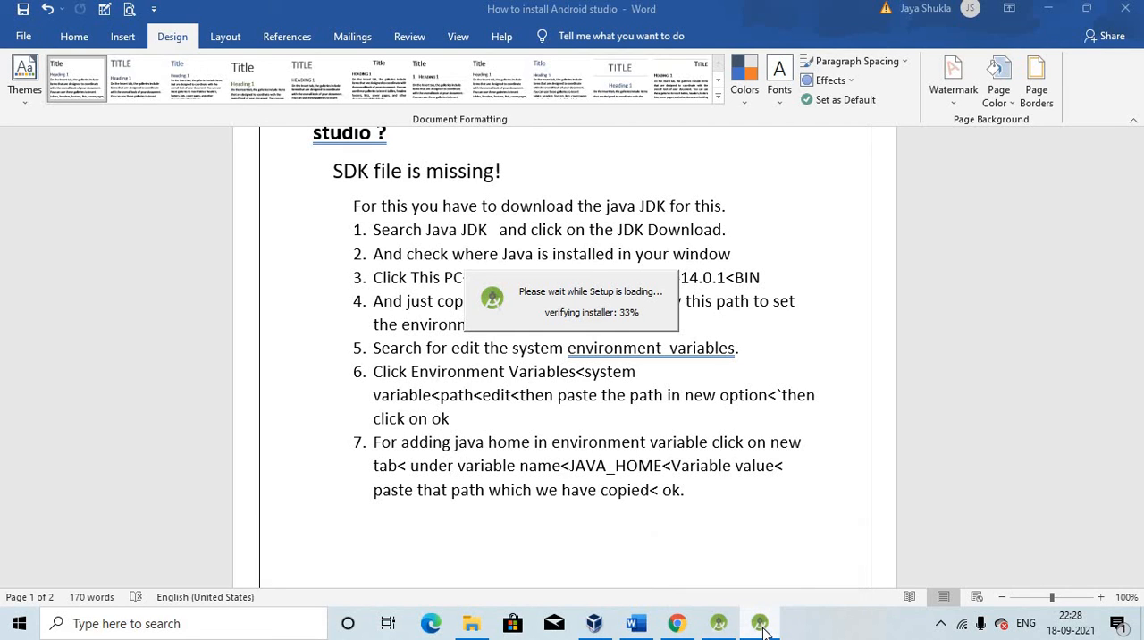
{"action": "left_click", "coordinate": [1048, 9]}
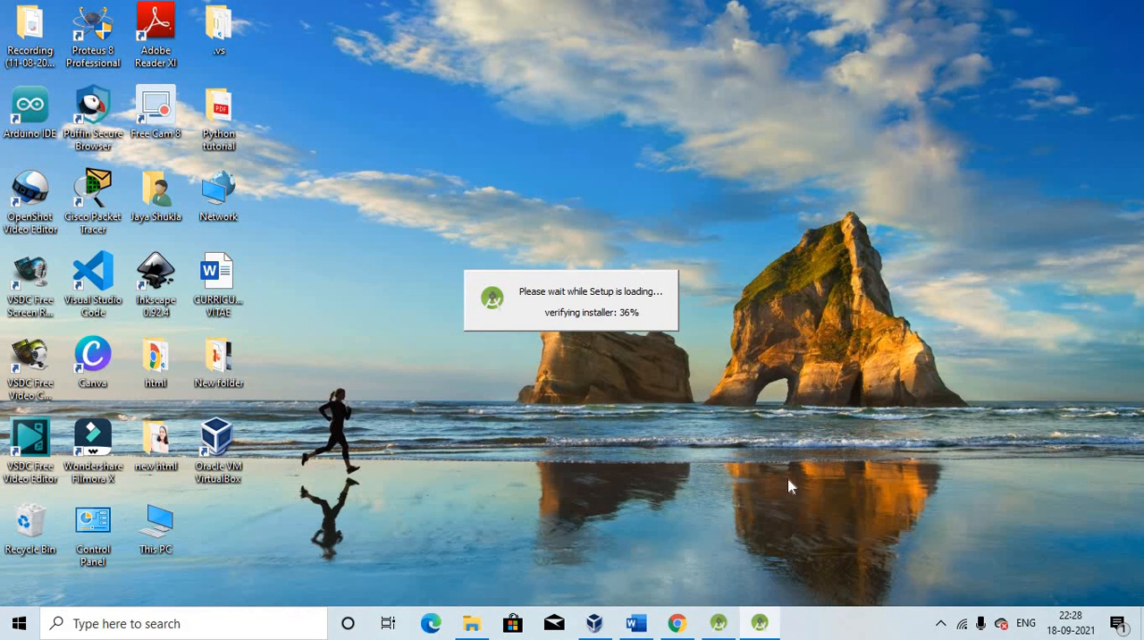
{"action": "left_click", "coordinate": [726, 628]}
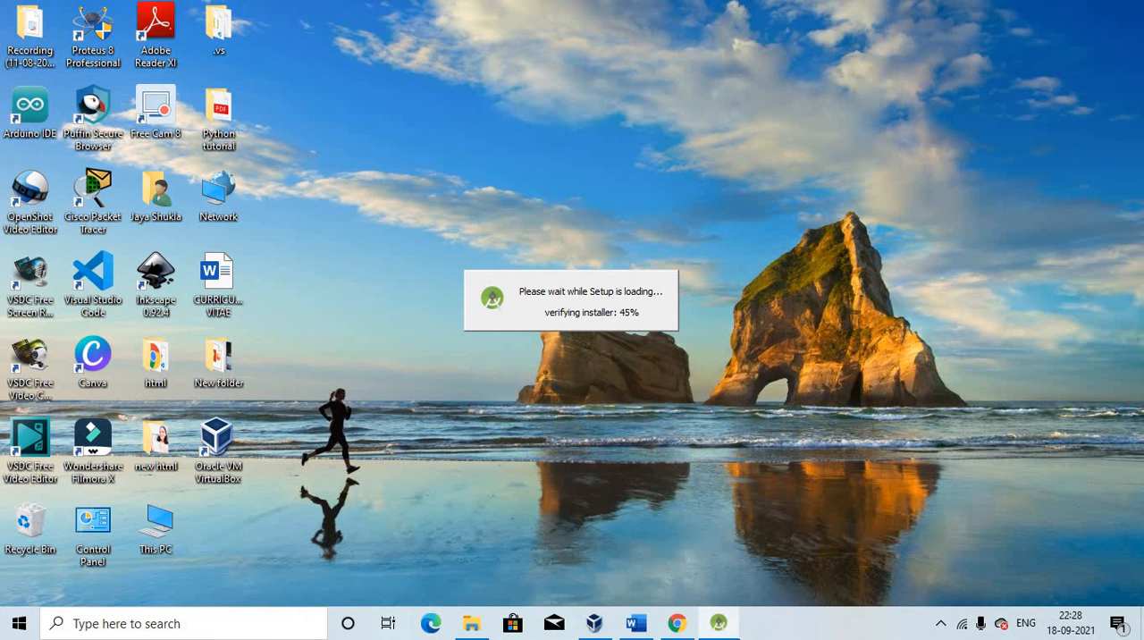
{"action": "mouse_move", "coordinate": [720, 623]}
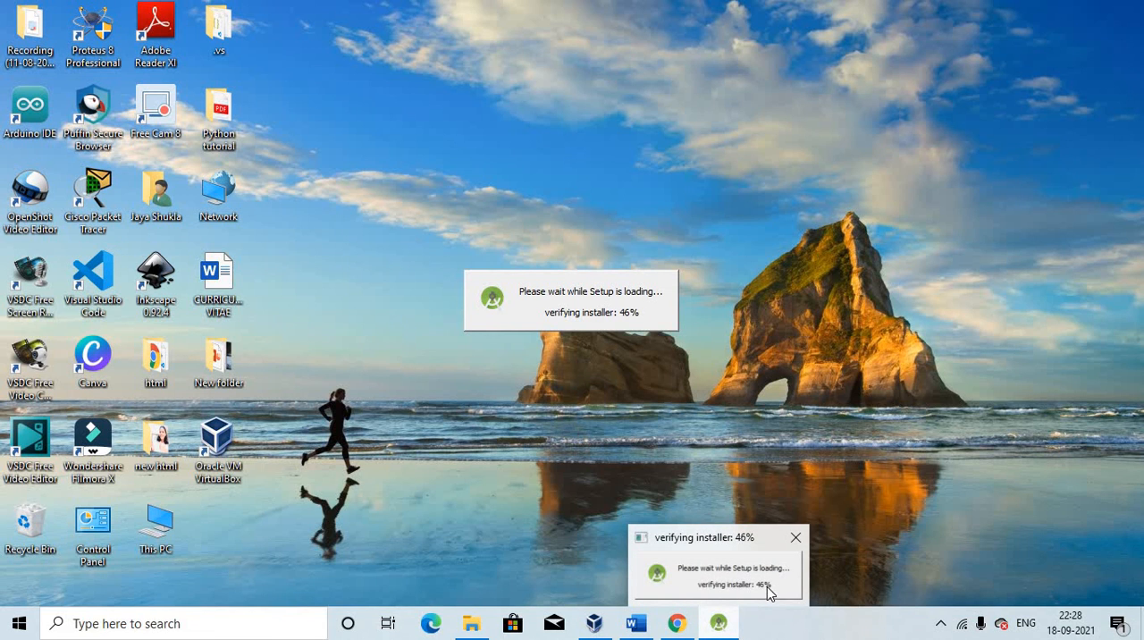